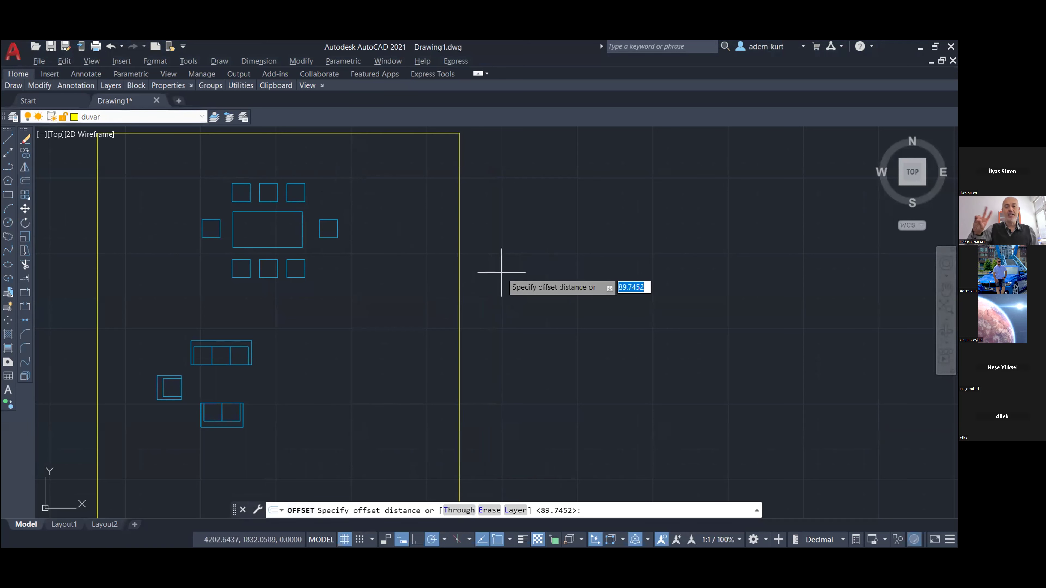
Offset the yellow wall lines around the furnished room outward by 20 units.
type("20")
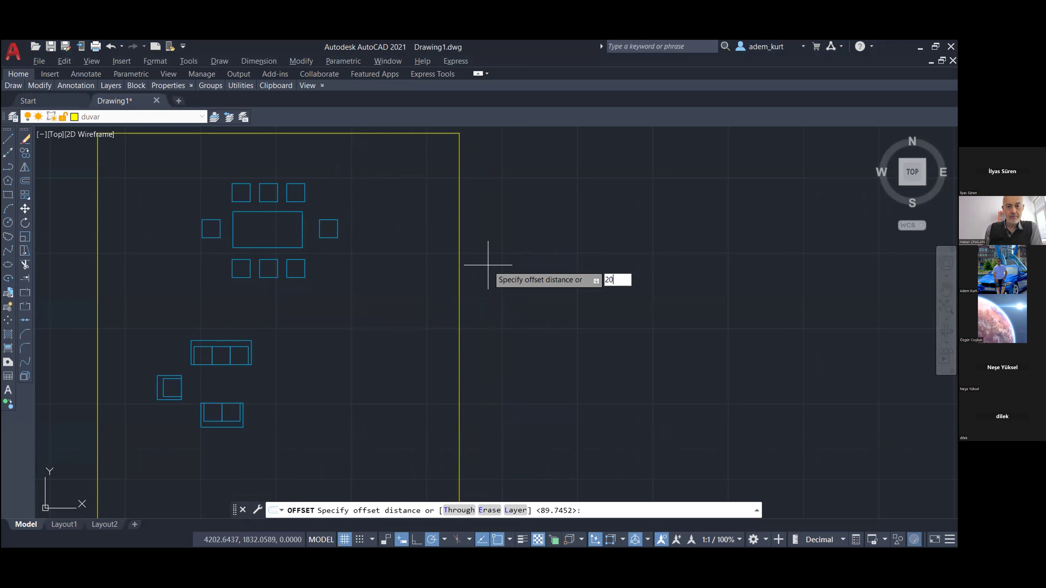
key("Return")
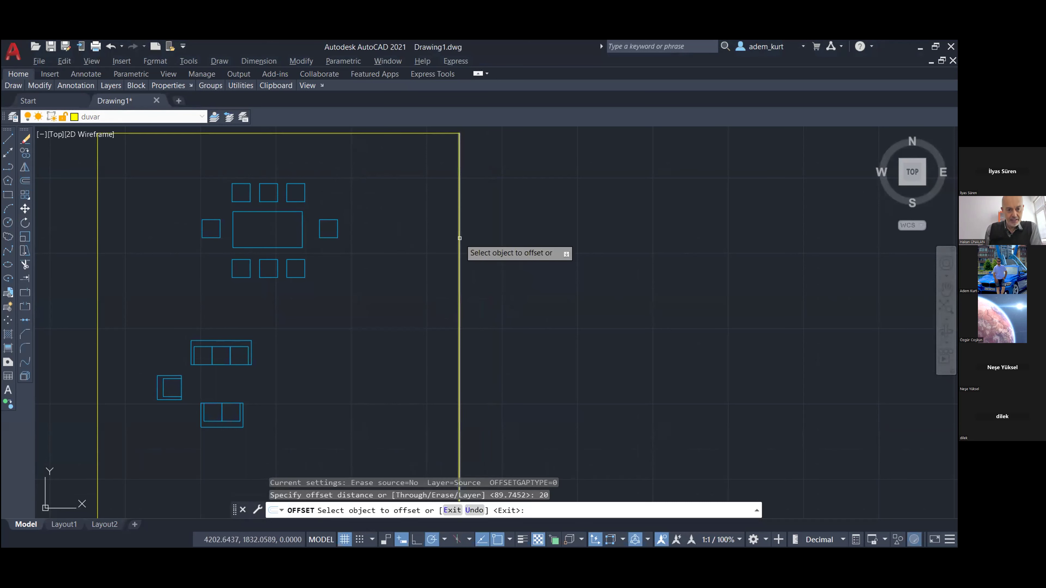
left_click(459, 238)
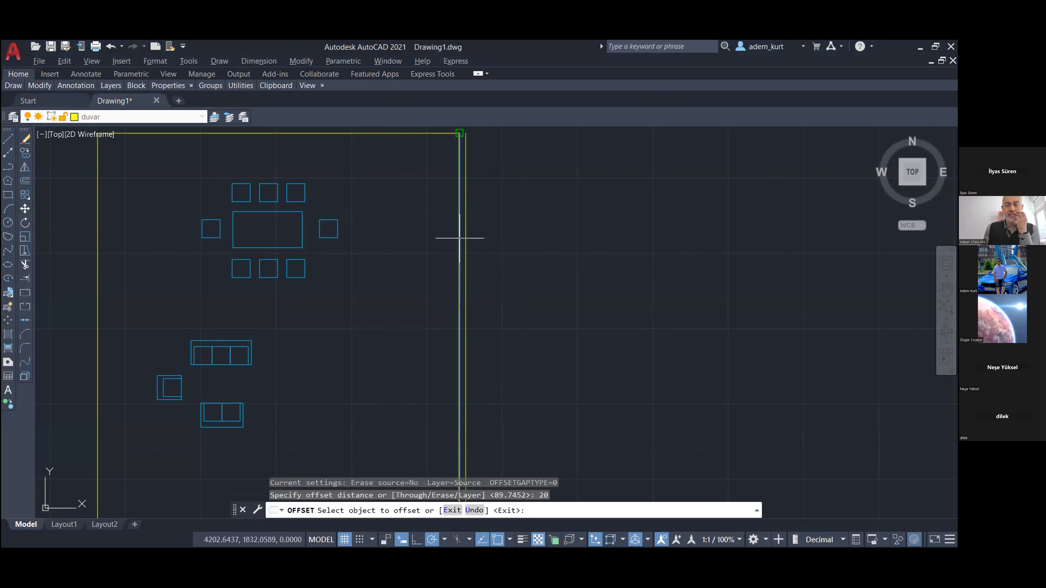
left_click(459, 238)
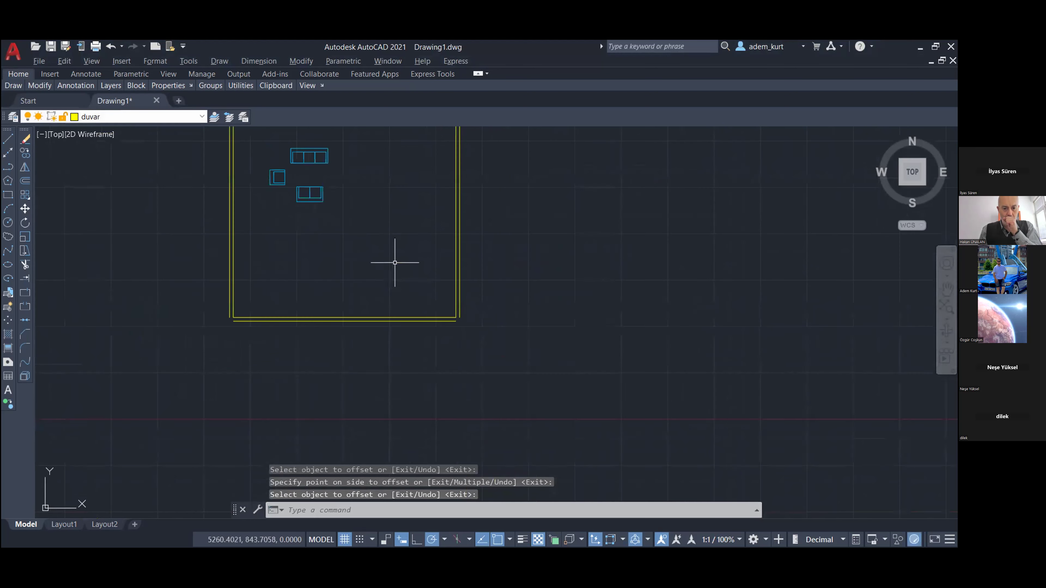
scroll(394, 262, "up", 2)
scroll(339, 186, "down", 4)
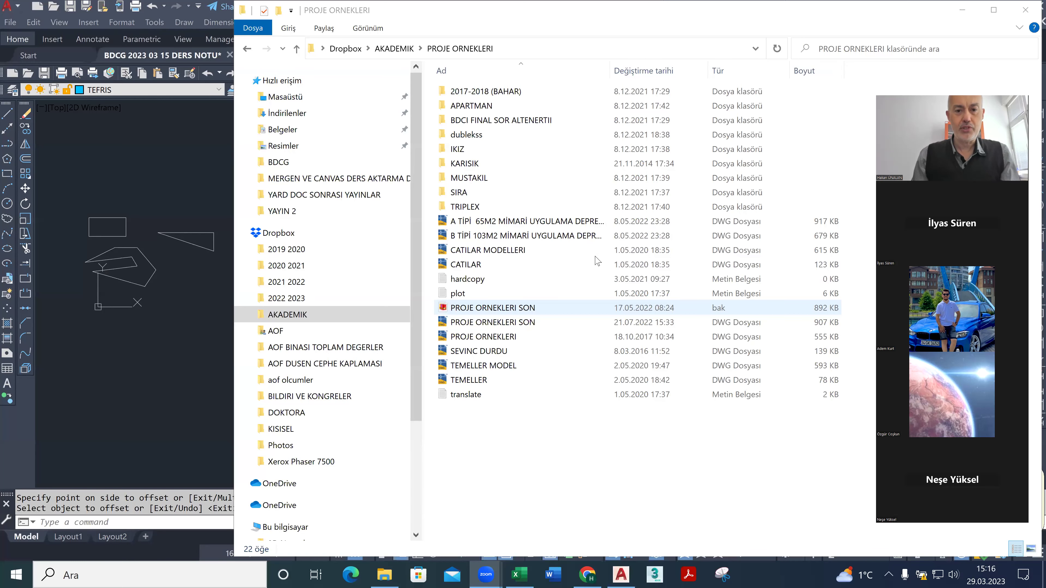
Switch to File Explorer and open the drawing PROJE ORNEKLERI SON from the PROJE ORNEKLERI folder.
left_click(585, 253)
left_click(555, 268)
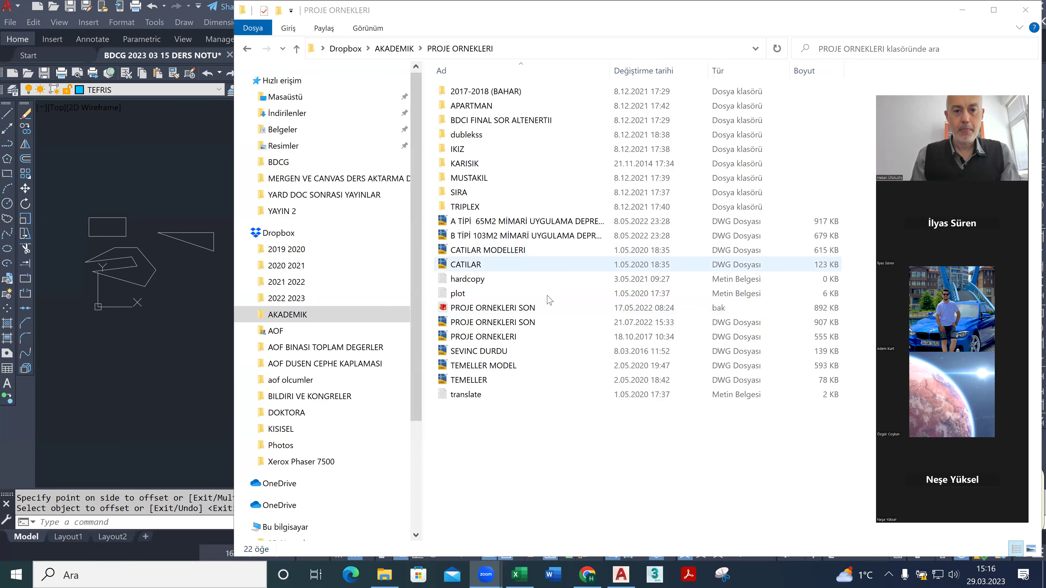
left_click(541, 323)
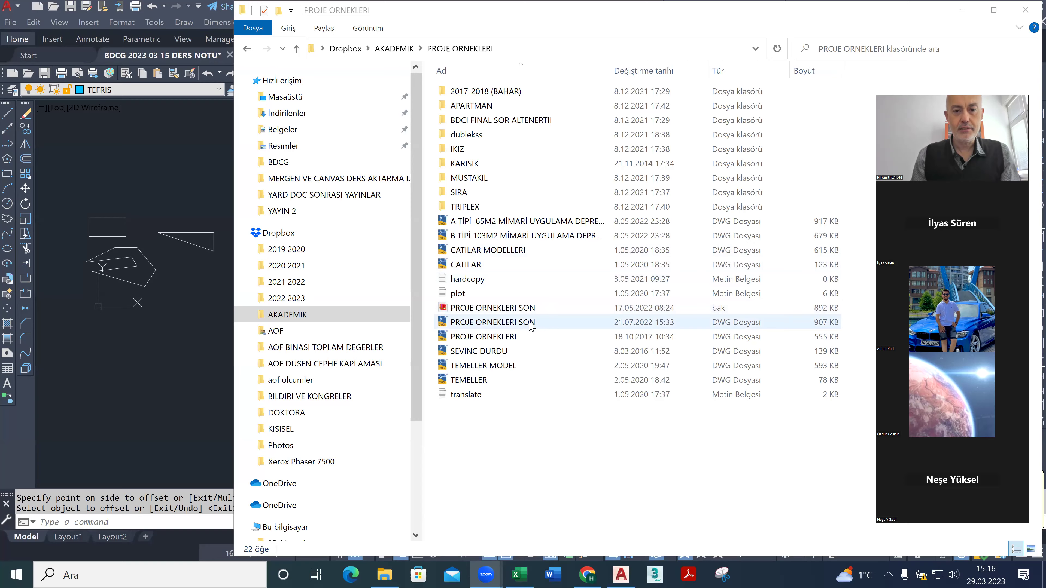
double_click(542, 323)
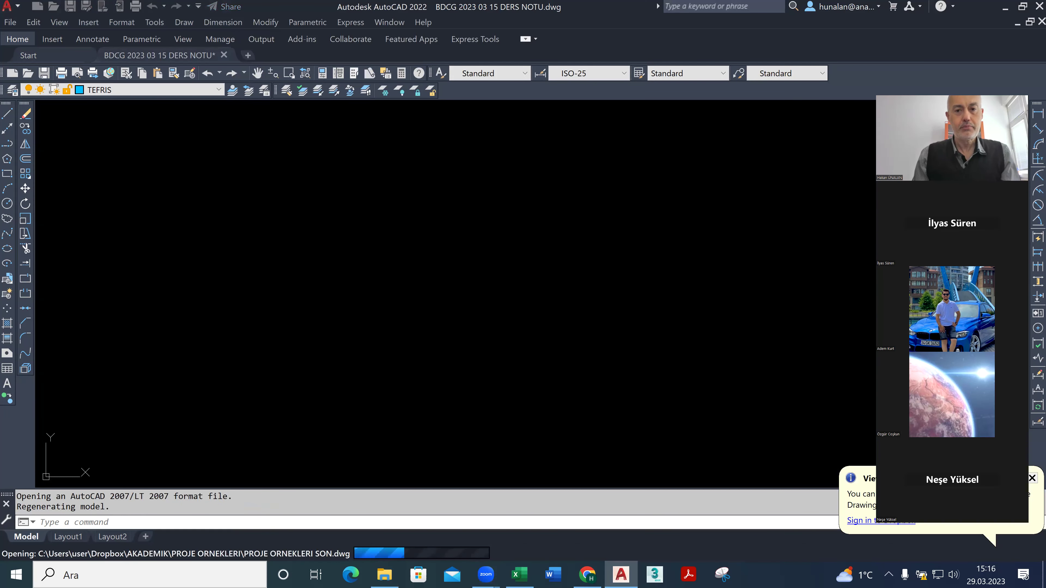
Examine the ZEMIN KAT PLANI floor plan around MUTFAK, WC and YEMEK BÖLÜMÜ, and review the drawing's layer list.
scroll(572, 270, "down", 4)
scroll(507, 272, "up", 5)
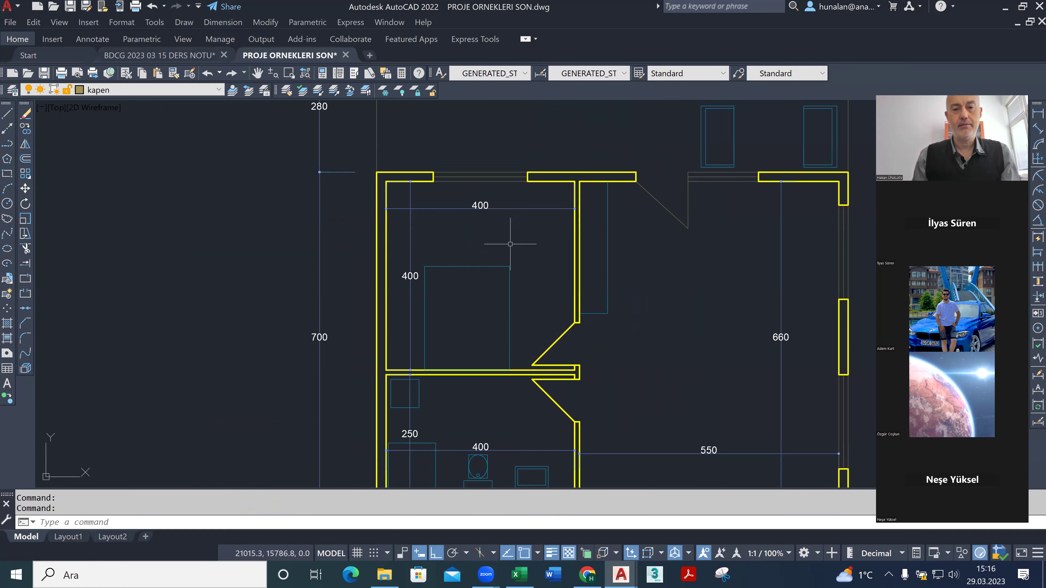
scroll(510, 244, "down", 6)
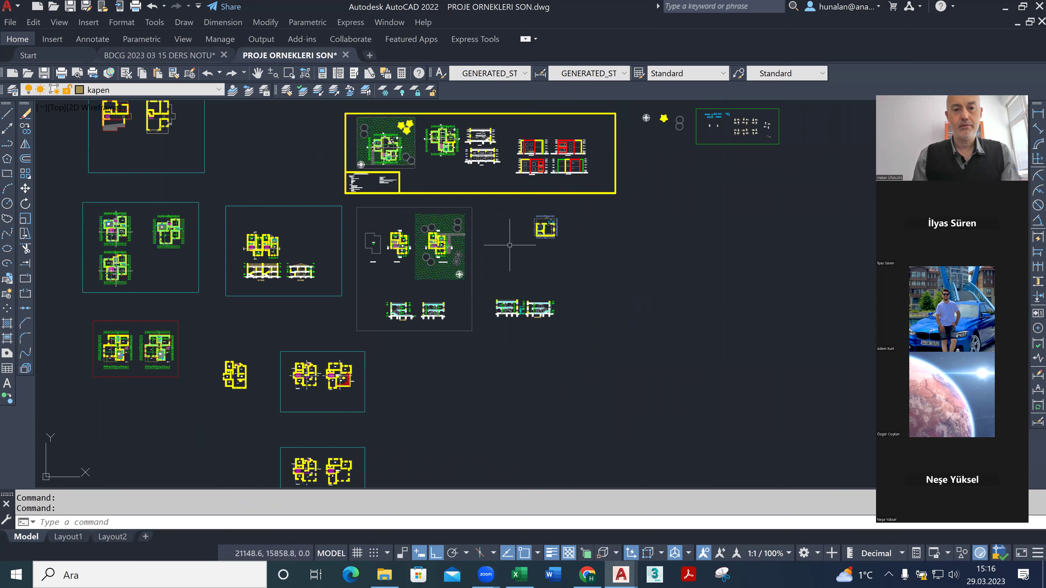
scroll(448, 240, "up", 6)
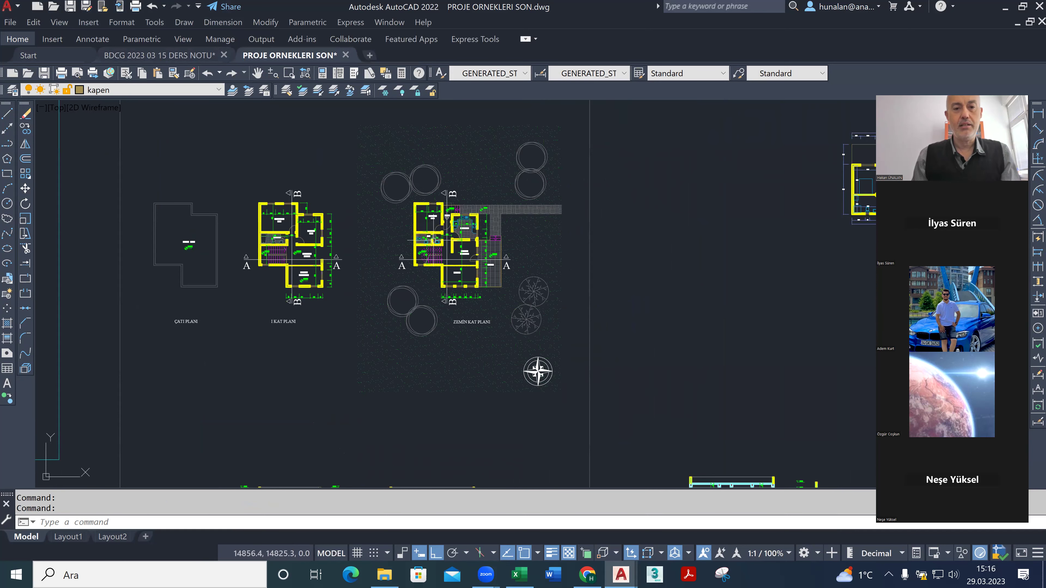
scroll(439, 237, "up", 3)
scroll(441, 236, "up", 4)
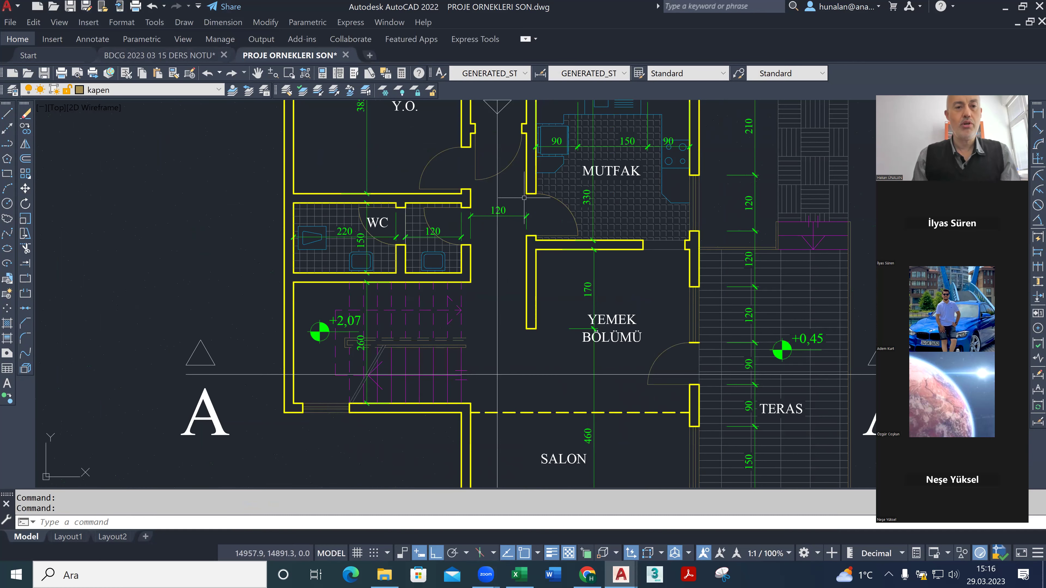
middle_click_drag(524, 197, 516, 306)
left_click(164, 91)
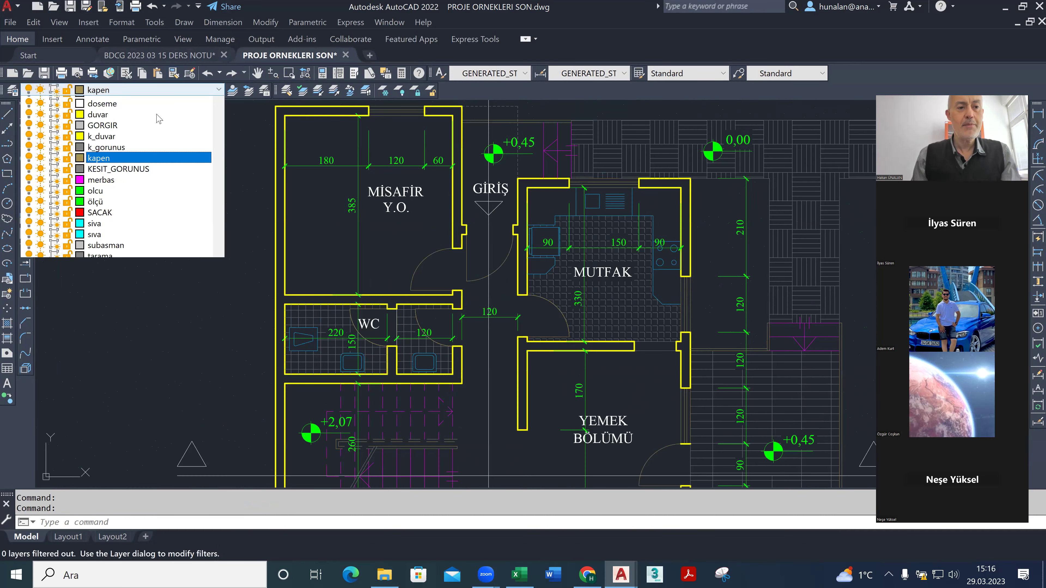
left_click(249, 250)
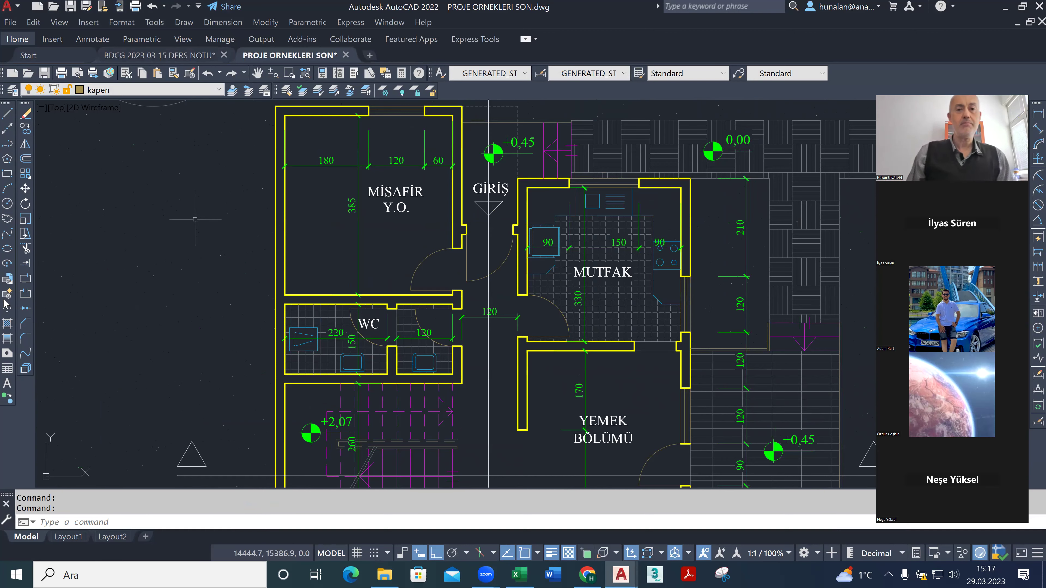
Look over the other sample projects in the drawing and examine the dimensioned floor plan with MUTFAK, SALON and ANTRE.
scroll(278, 270, "down", 4)
scroll(278, 270, "down", 3)
mouse_move(380, 265)
middle_mouse_down()
mouse_move(455, 279)
mouse_move(442, 432)
middle_mouse_up()
scroll(455, 280, "down", 4)
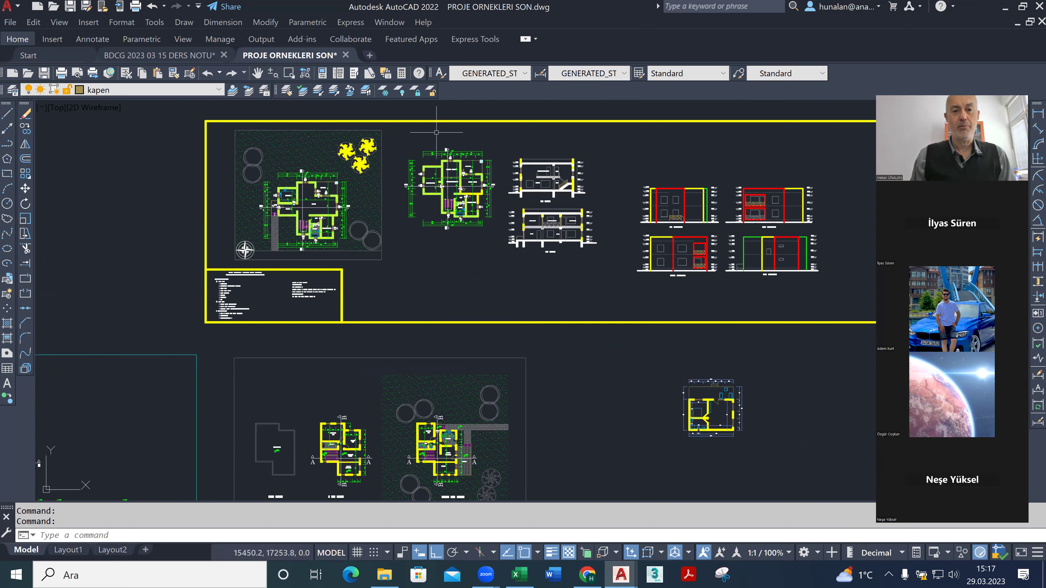
scroll(436, 133, "up", 2)
scroll(450, 195, "down", 4)
middle_click_drag(484, 183, 643, 121)
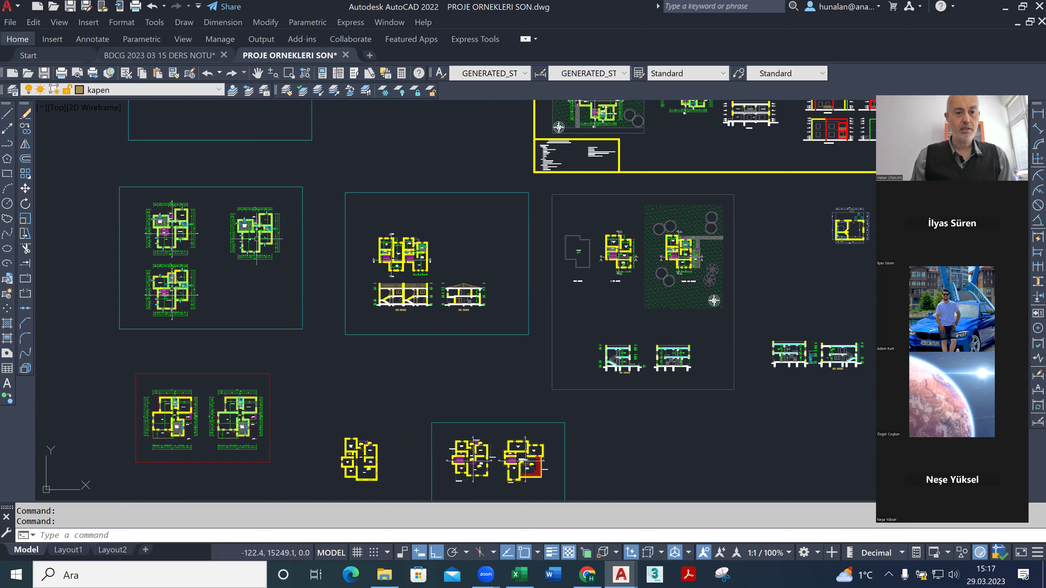
scroll(252, 246, "up", 7)
middle_click_drag(270, 213, 445, 204)
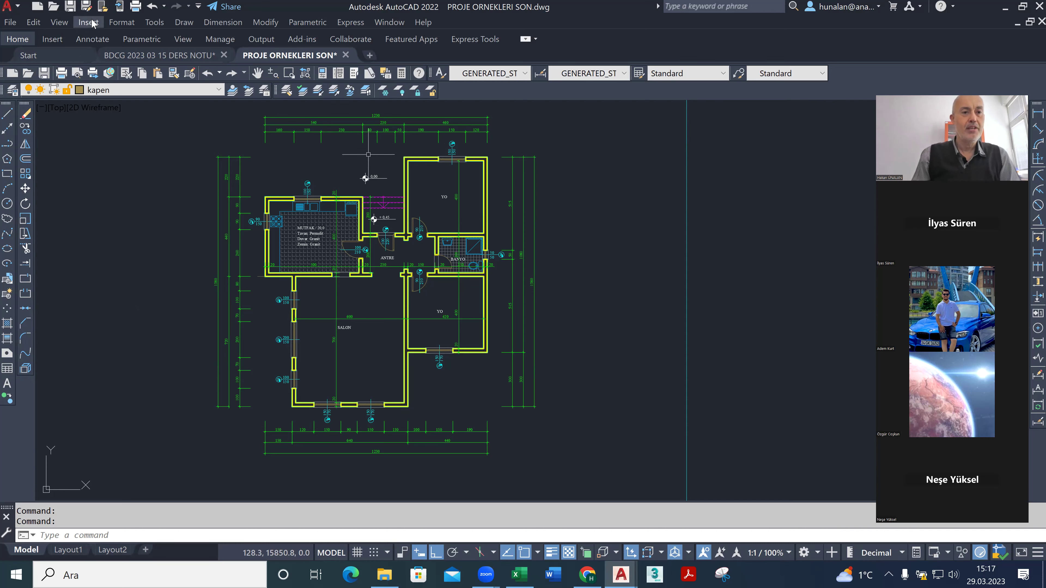
Start plotting the model with the <Previous plot> page setup.
key("ctrl+p")
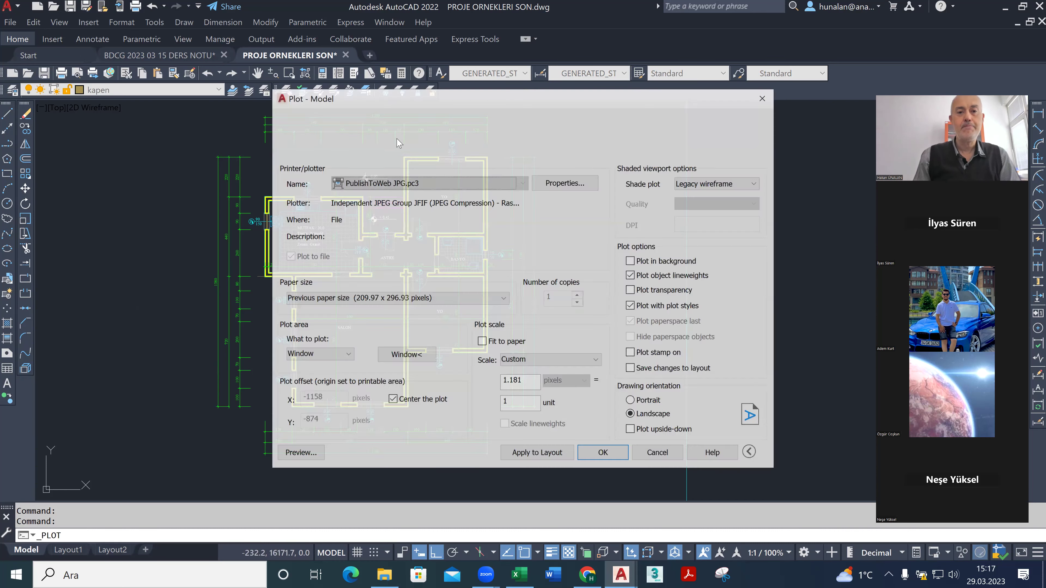
left_click(380, 142)
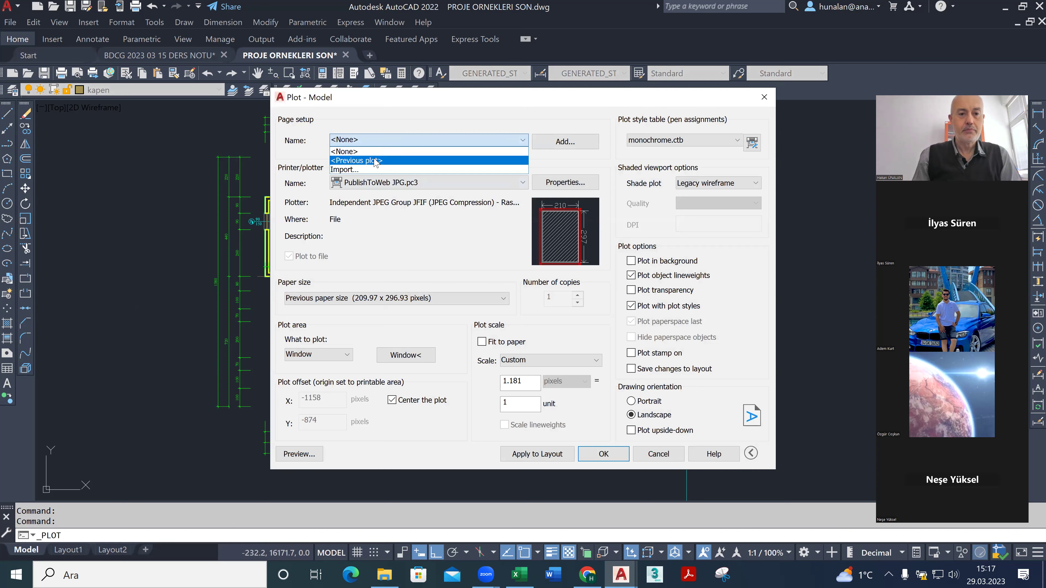
left_click(363, 151)
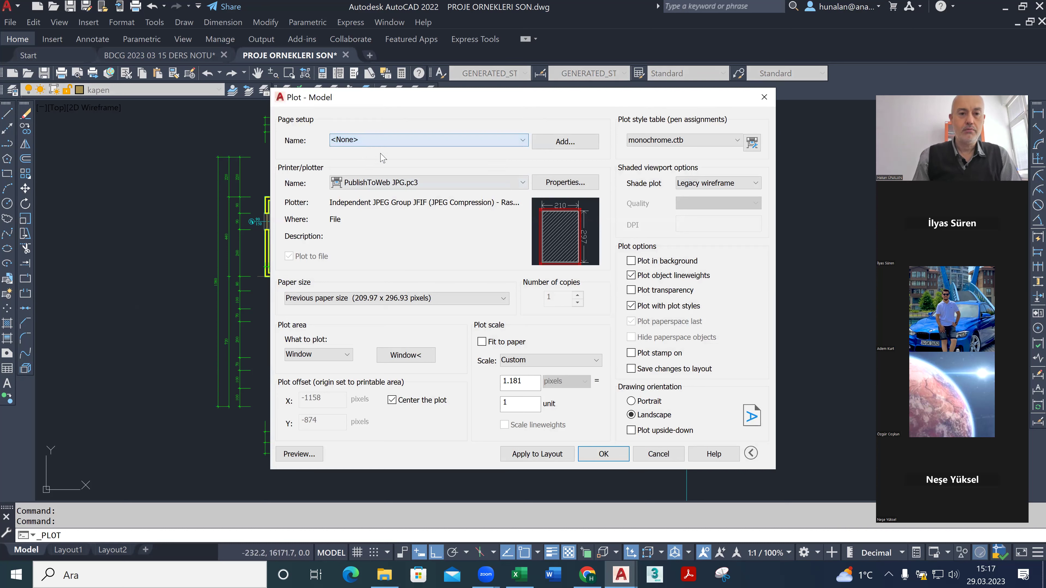
left_click(381, 141)
left_click(374, 160)
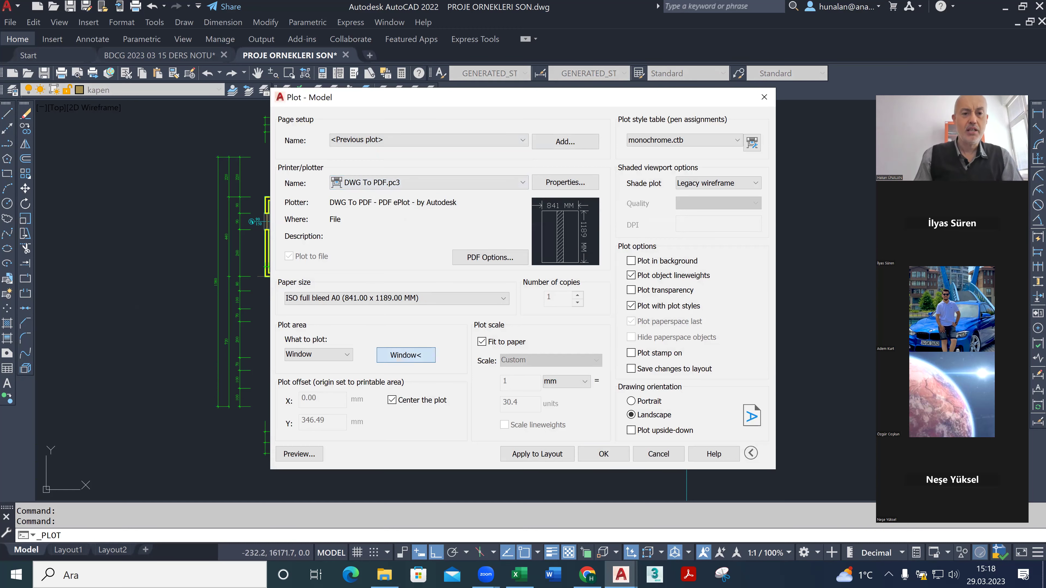
Define the plot window around the single dimensioned floor plan, including its outer dimension lines.
left_click(405, 355)
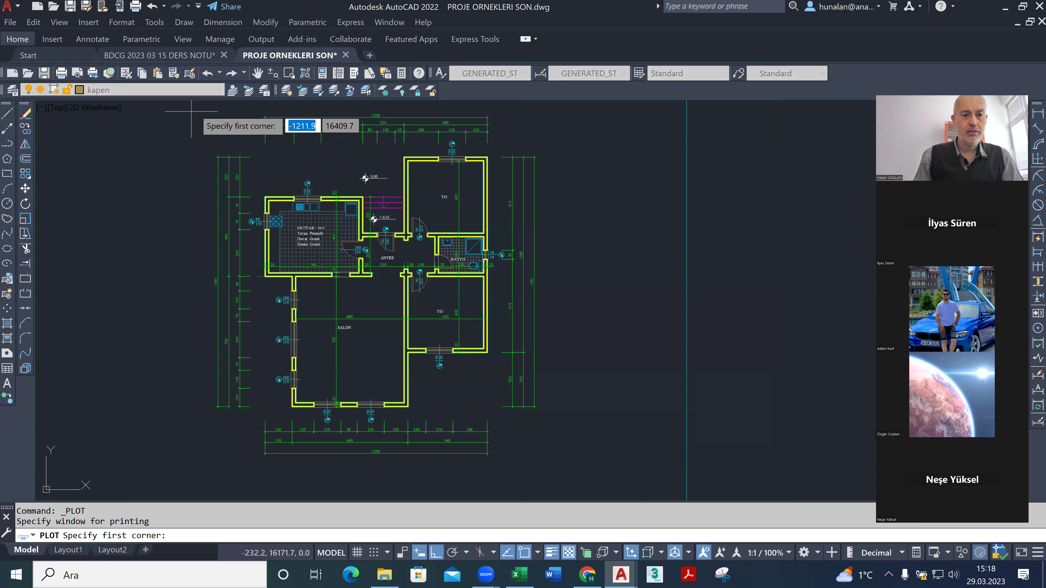
left_click(195, 106)
scroll(348, 239, "down", 4)
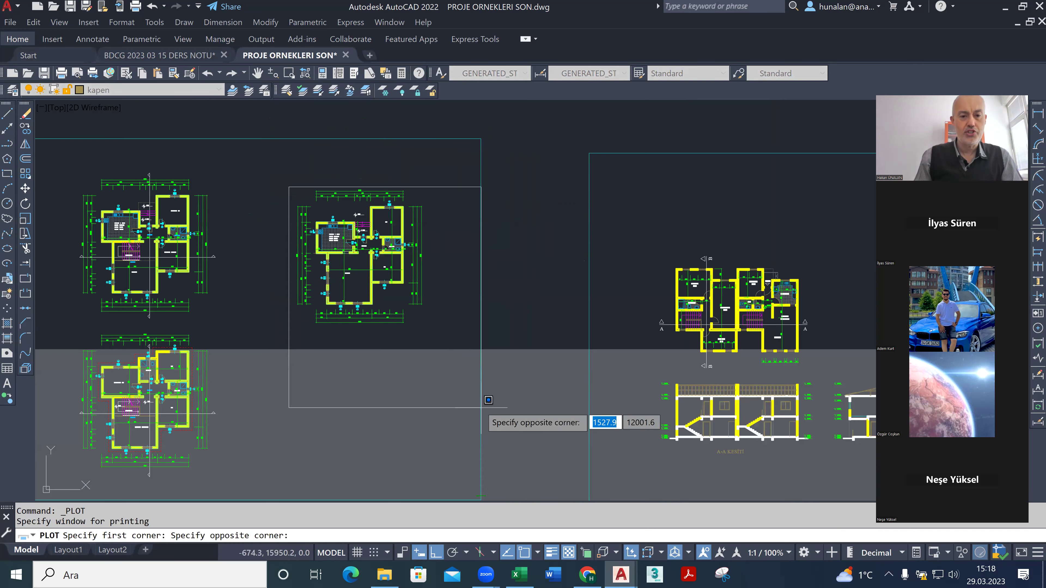
left_click(427, 328)
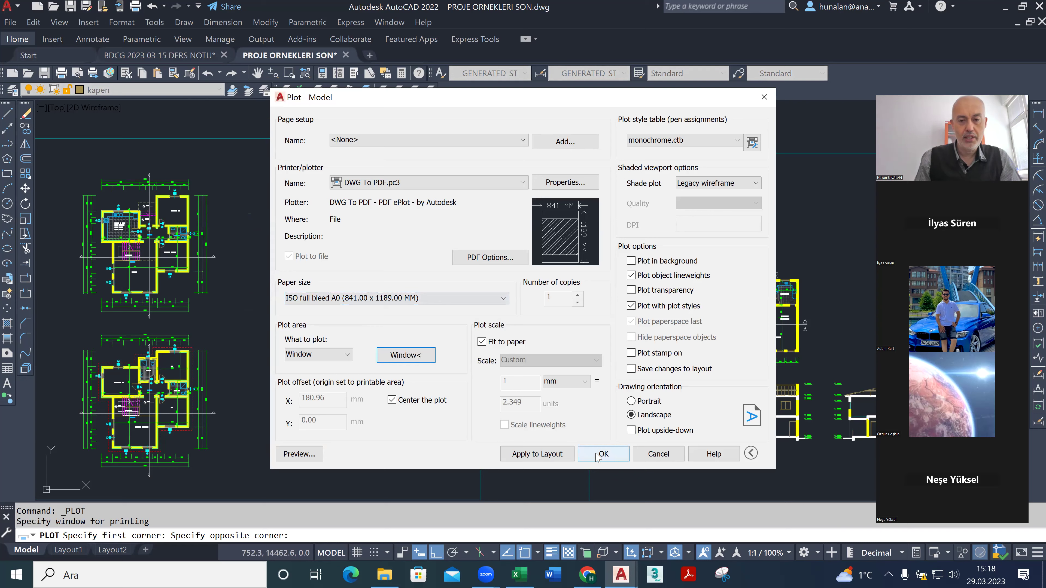
Preview the plot, inspect the dimensions and window beside the kitchen, and send the previewed sheet to plot.
left_click(318, 455)
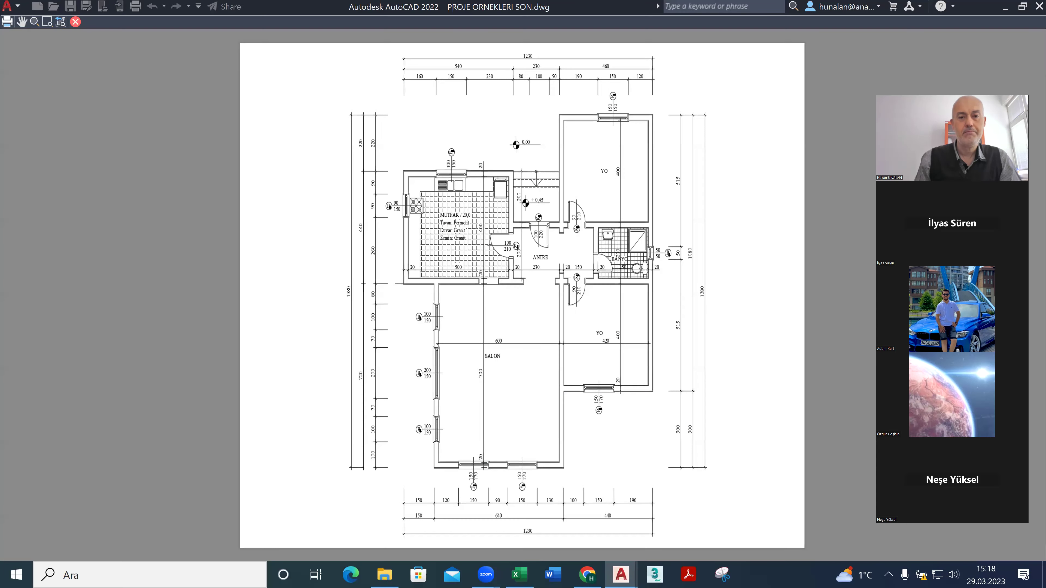
scroll(375, 216, "up", 8)
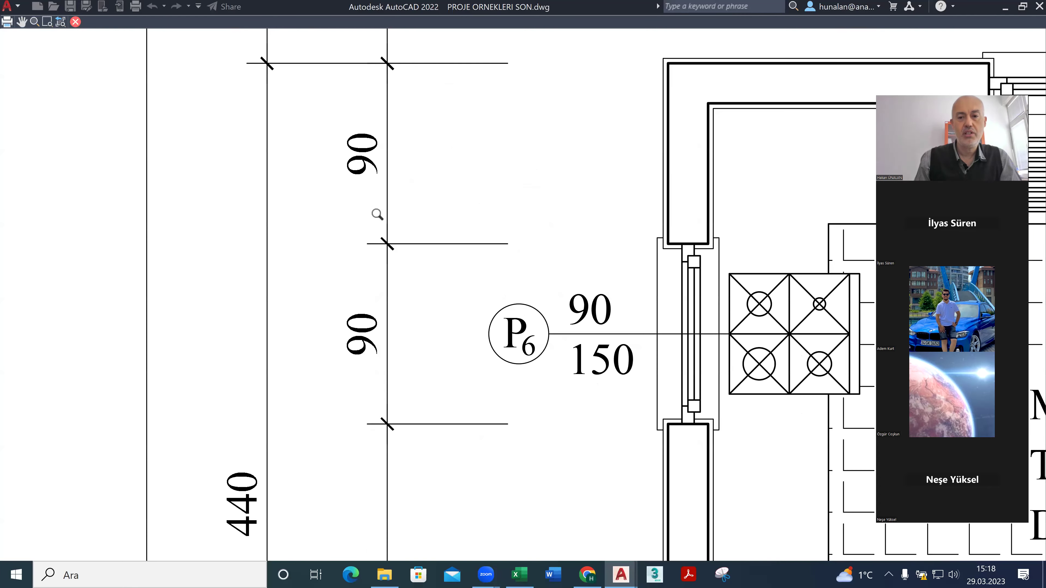
scroll(472, 232, "down", 6)
right_click(582, 233)
left_click(632, 253)
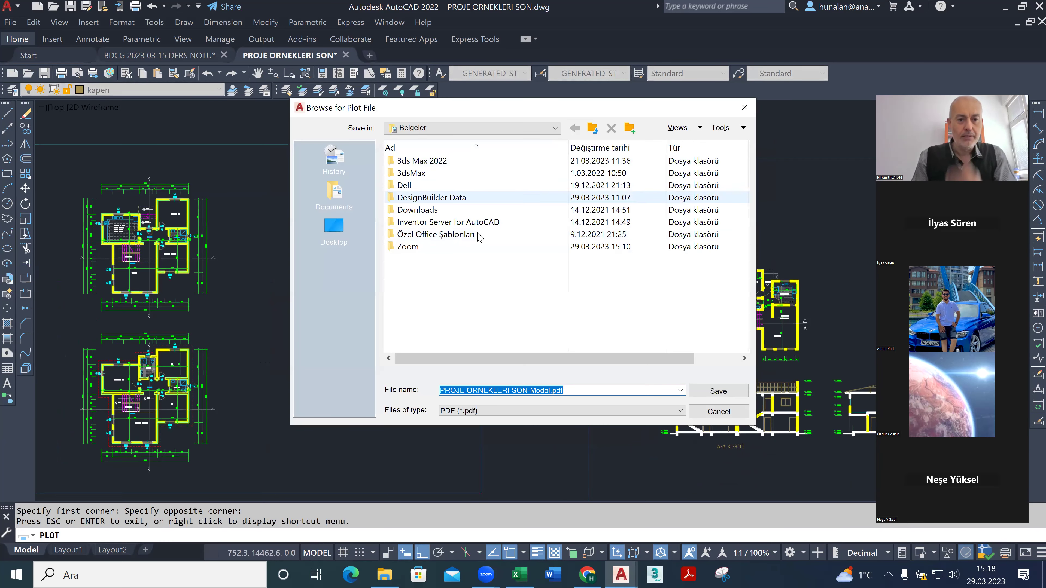
Choose the BDCG folder inside 2022 2023 BAHAR in Dropbox as the save location for the plot file.
left_click(333, 229)
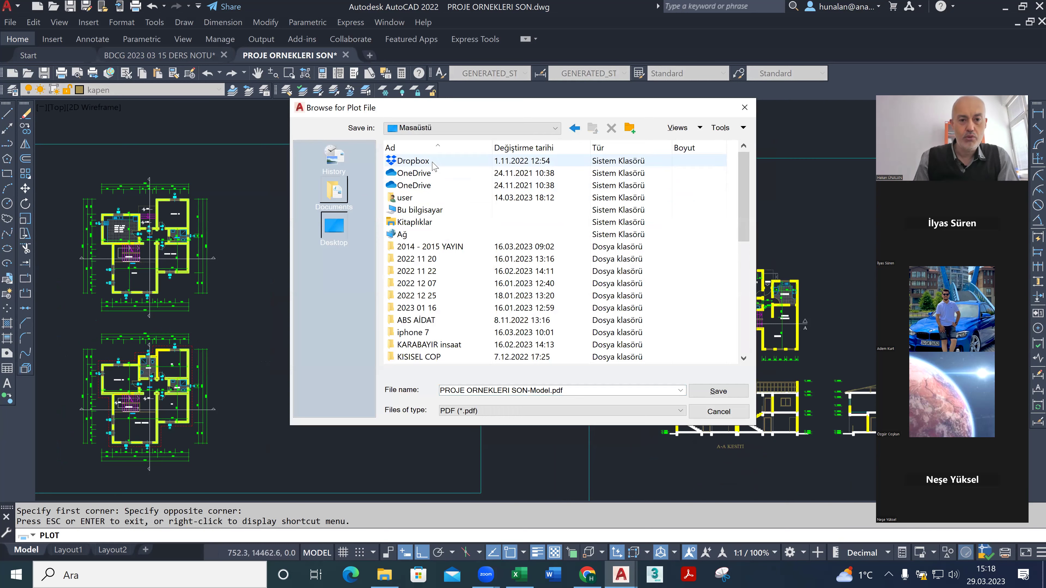
double_click(432, 198)
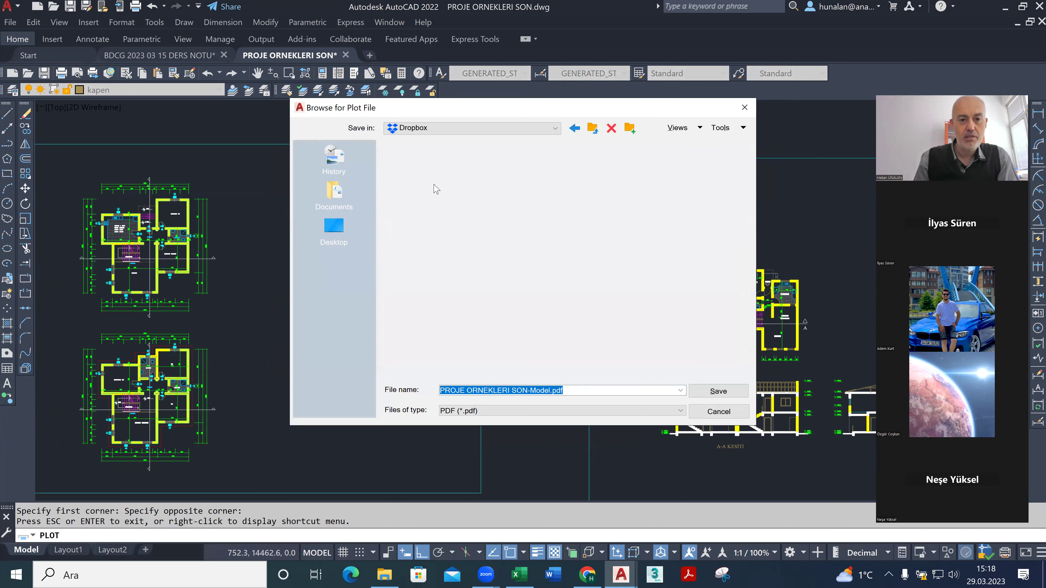
double_click(454, 165)
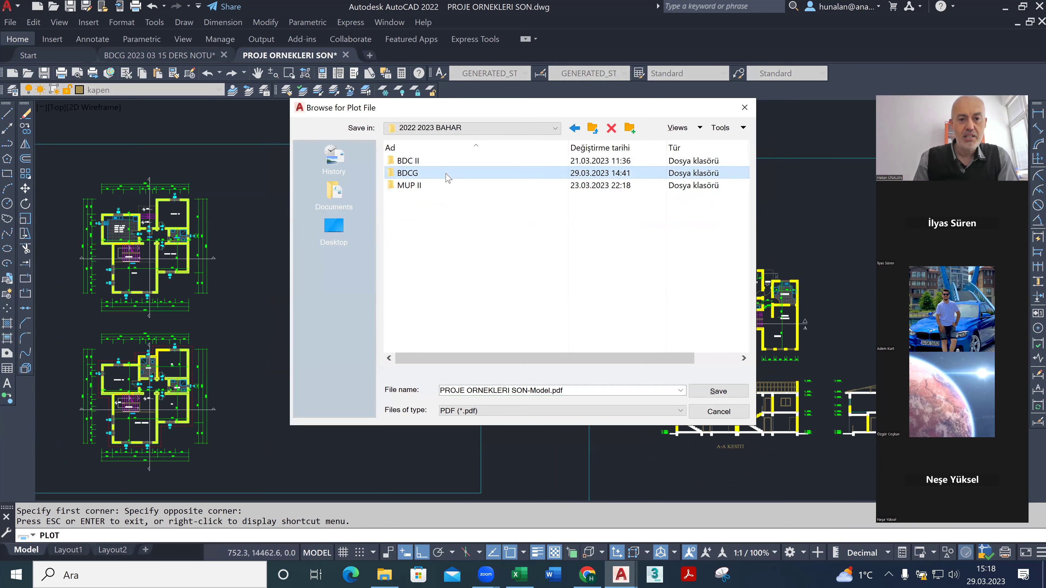
double_click(449, 173)
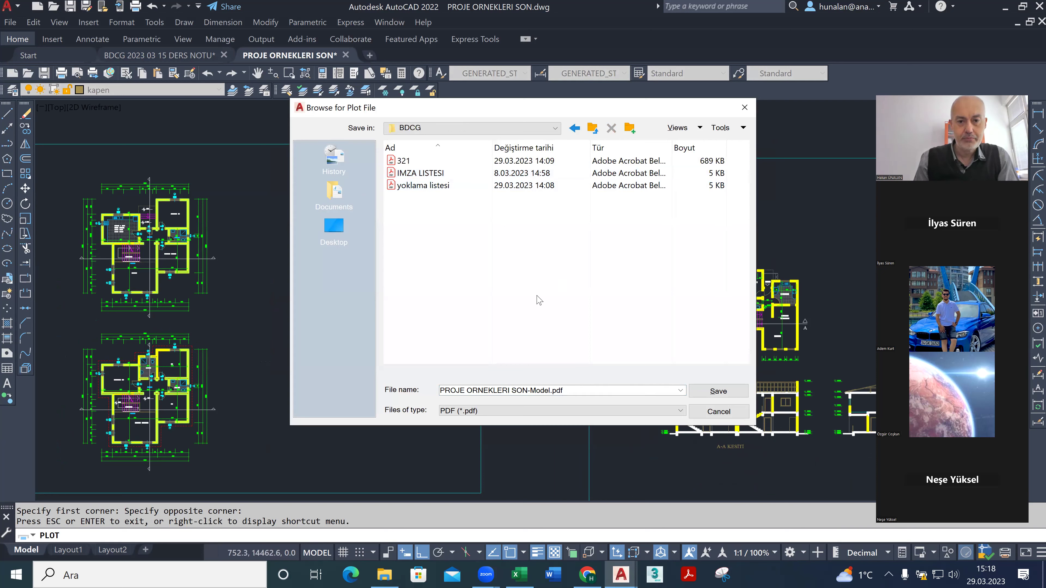
Name the PDF 2023 03 29 DERS NOTU PLAN ORNEG and save the plot.
triple_click(593, 390)
type("2023 03 ")
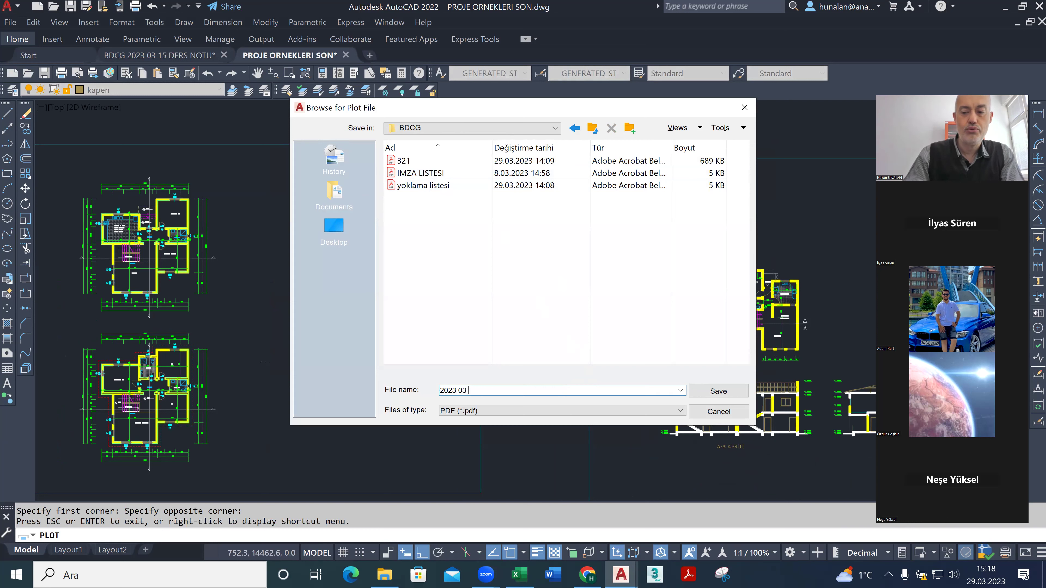
type("29 DERS")
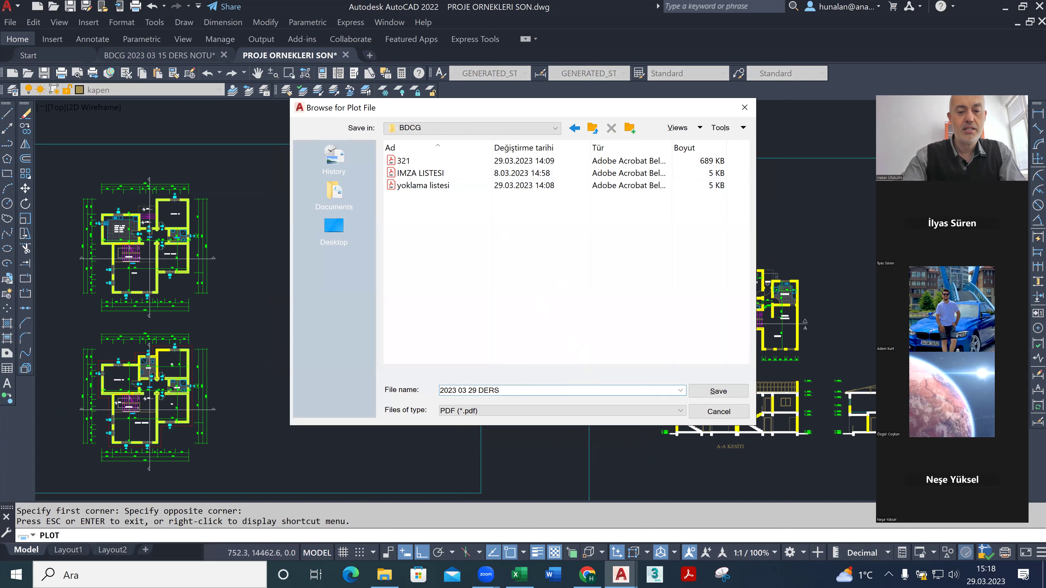
type(" NOTU PLAN ORNEG")
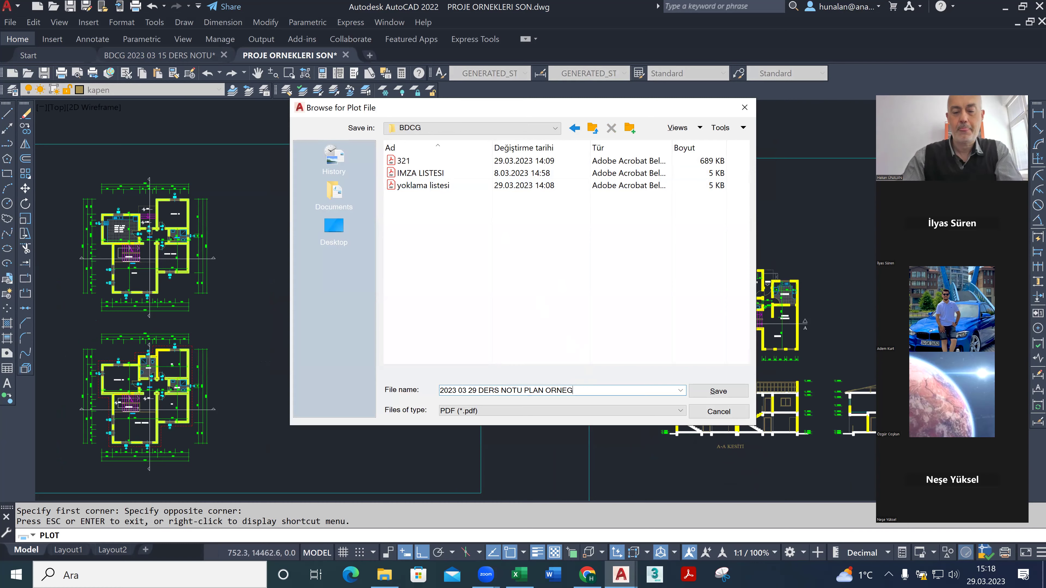
key("Return")
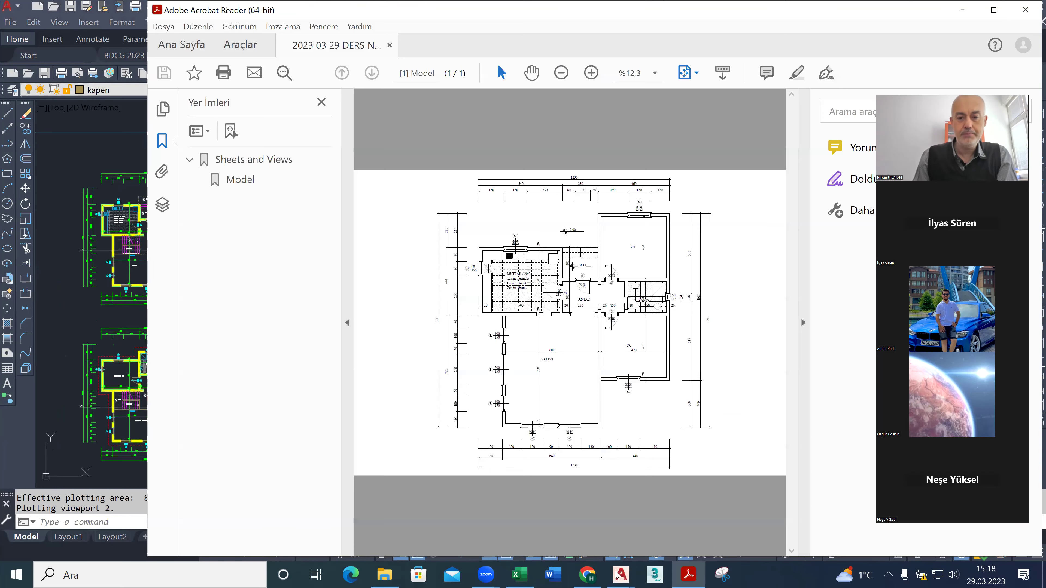
Switch to WhatsApp Web in Chrome, close the enlarged photo and open the BDCG 2022-2023 group chat.
key("alt+Tab")
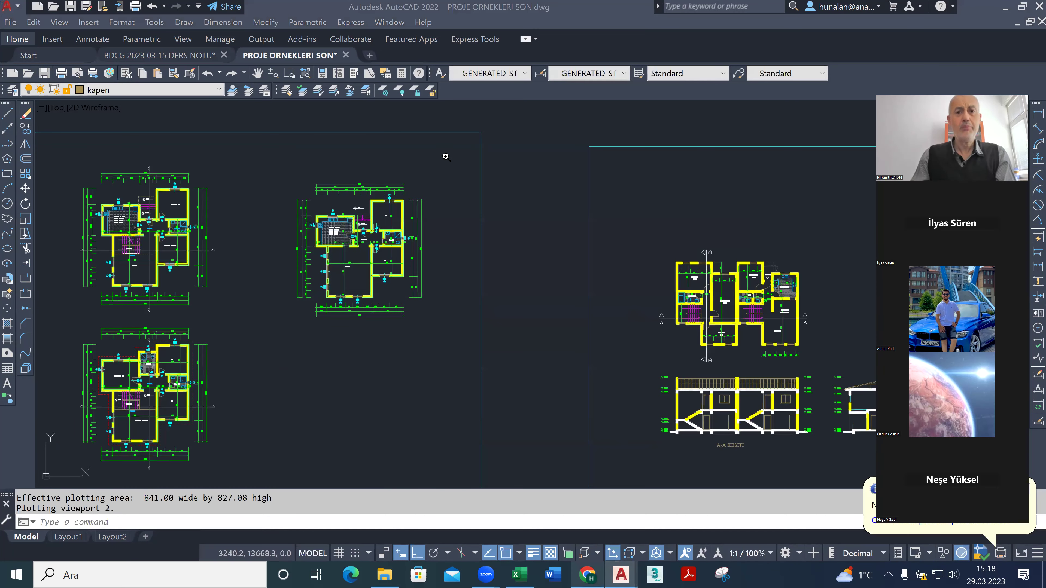
key("alt+Tab")
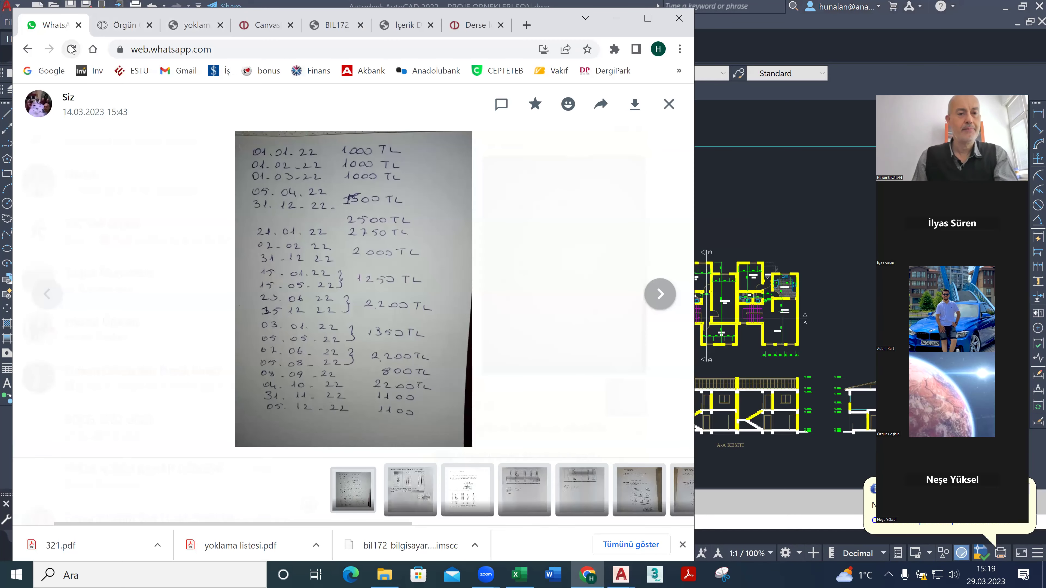
key("Escape")
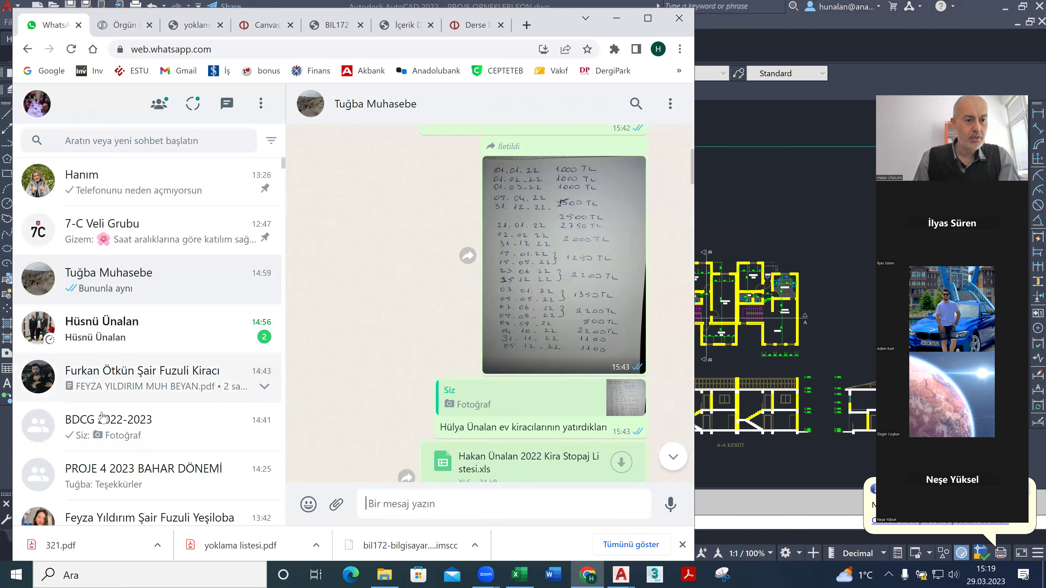
left_click(103, 428)
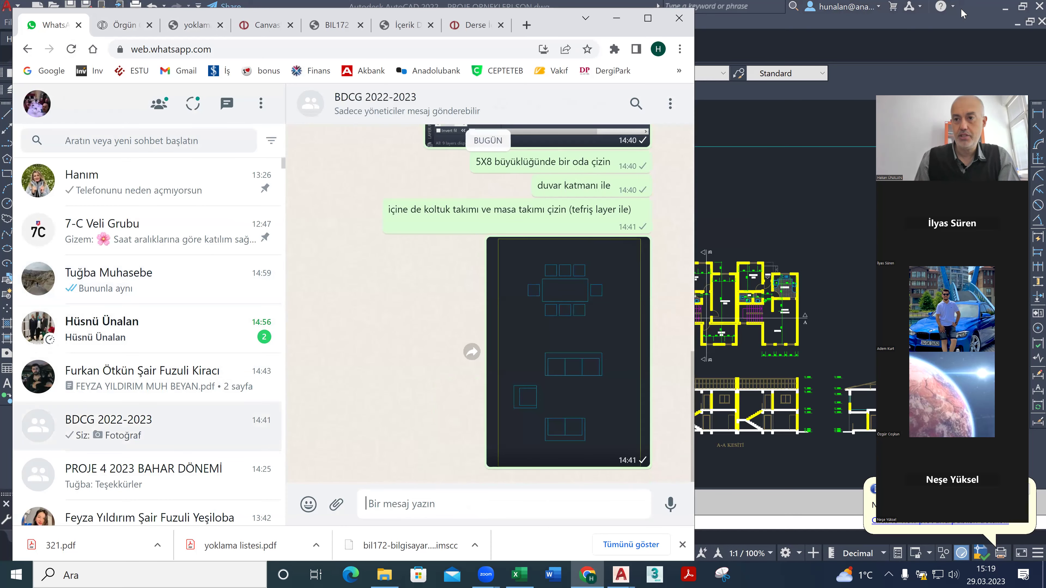
Switch to File Explorer and open the BDCG folder inside Dropbox > 2022 2023 > 2022 2023 BAHAR, keeping the chat visible beside it.
key("alt+Tab")
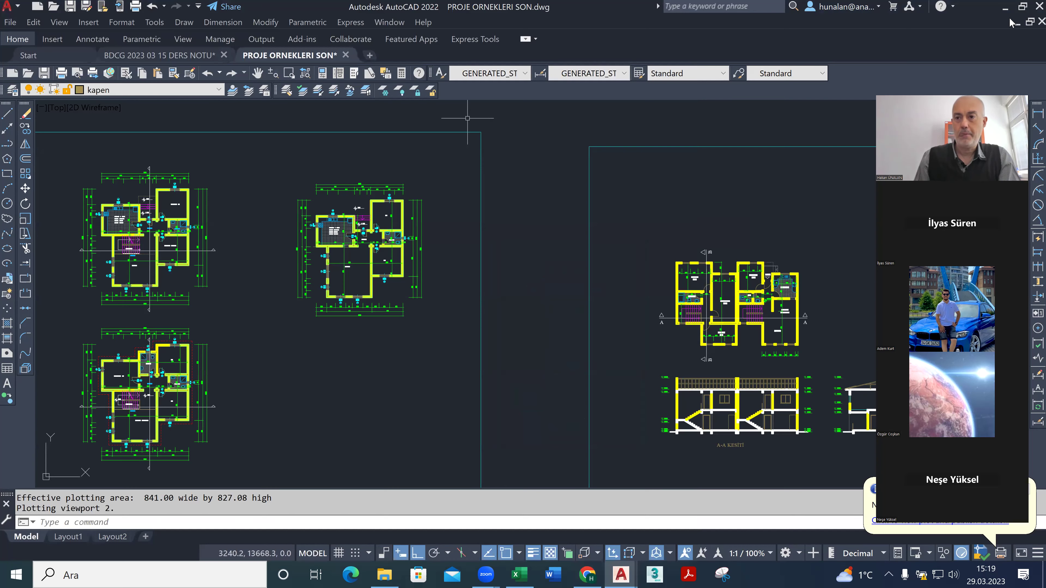
left_click(1005, 7)
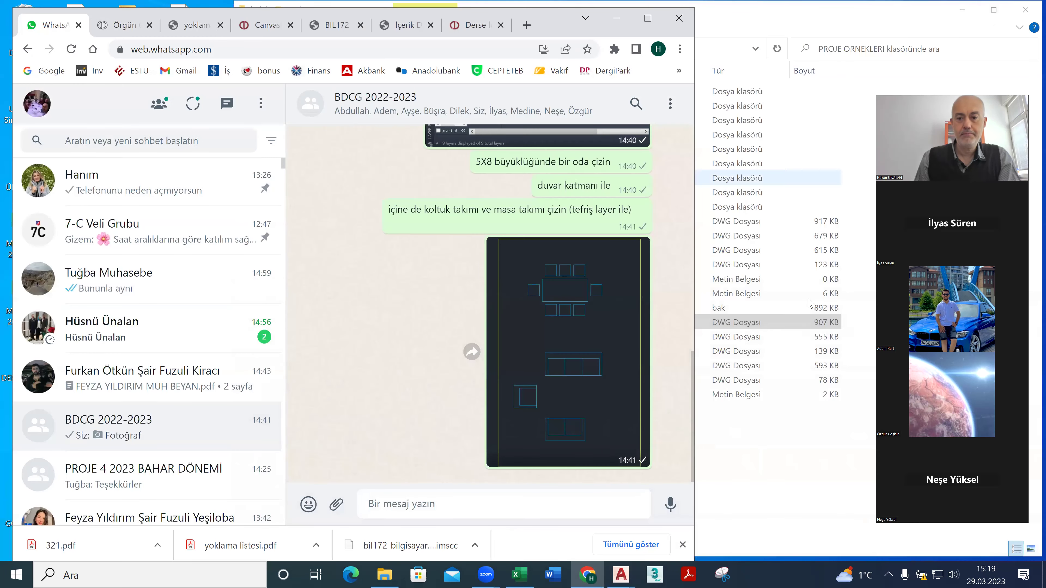
left_click(824, 11)
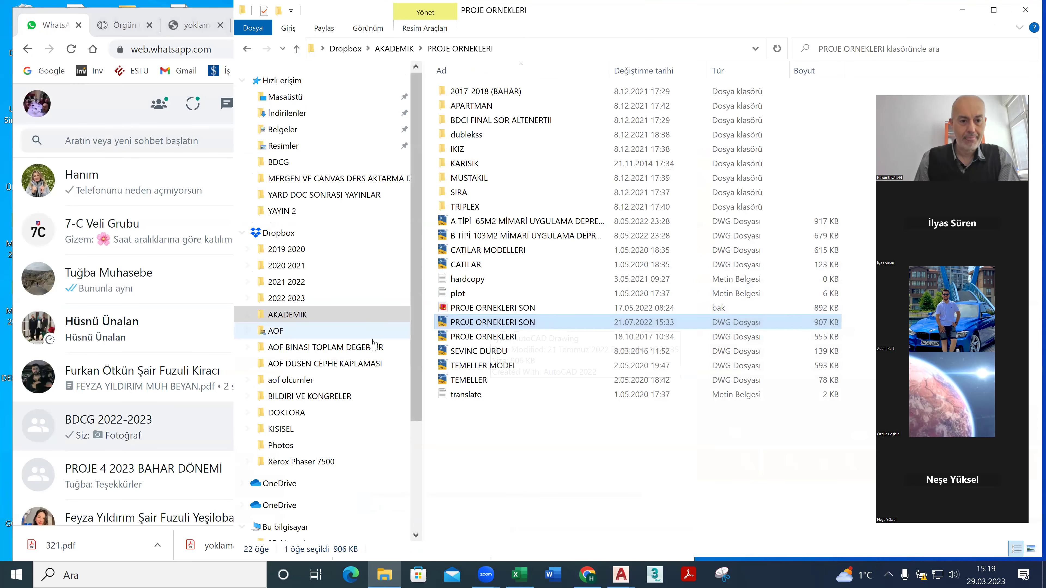
left_click(302, 299)
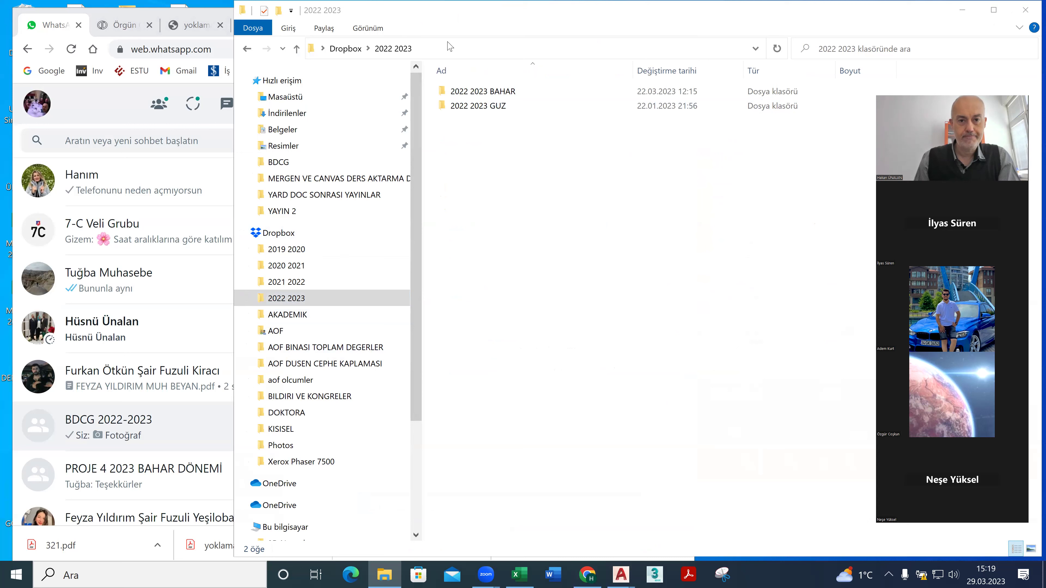
double_click(504, 105)
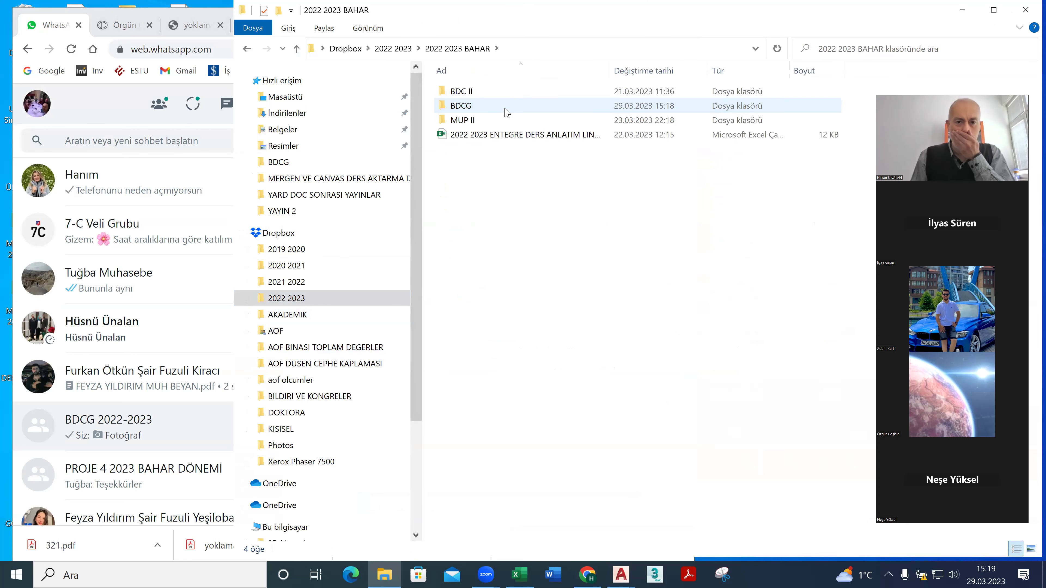
left_click_drag(574, 10, 749, 10)
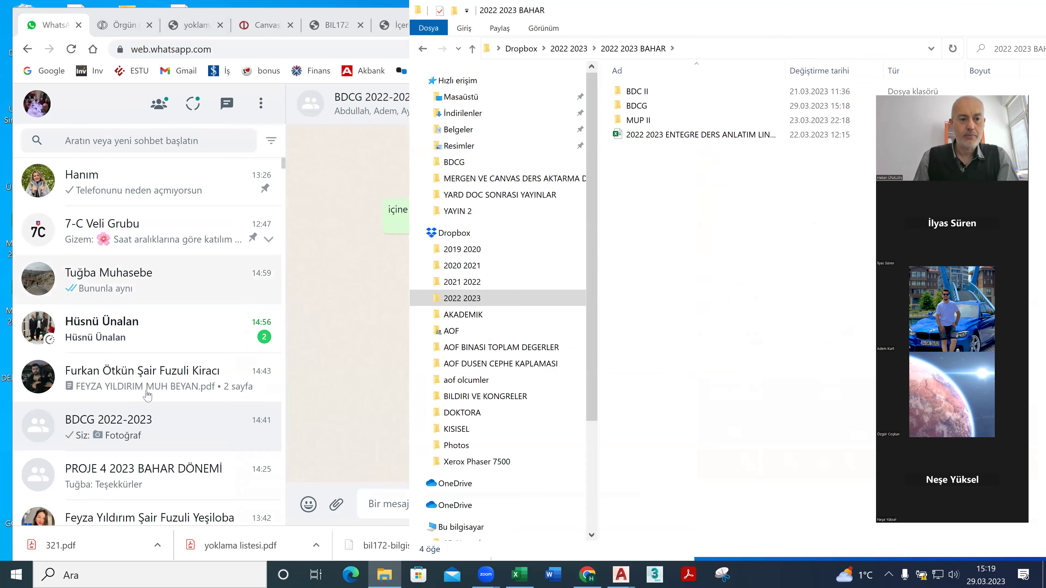
key("alt+Tab")
left_click(750, 184)
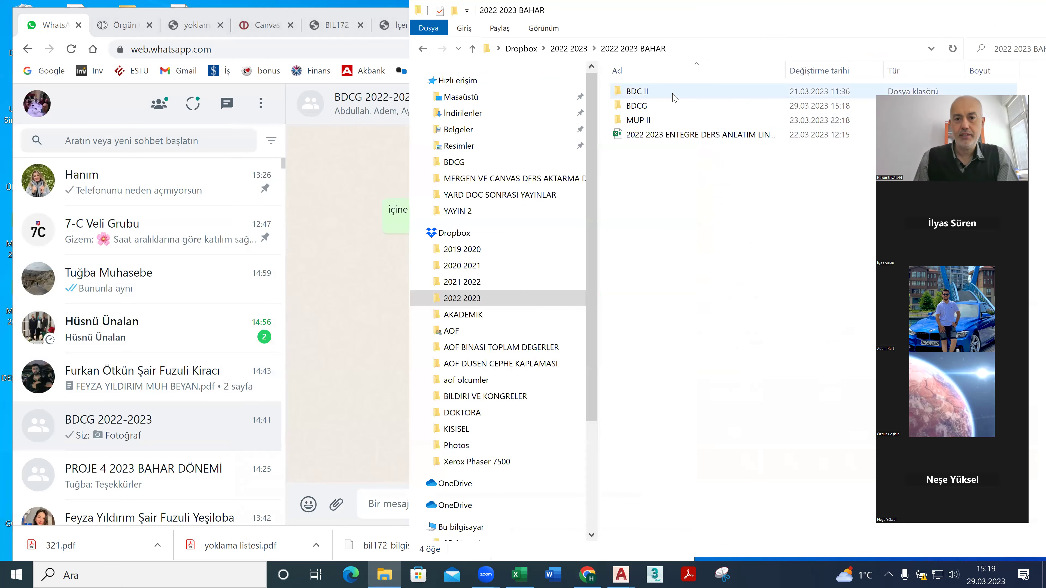
left_click(637, 106)
key("Return")
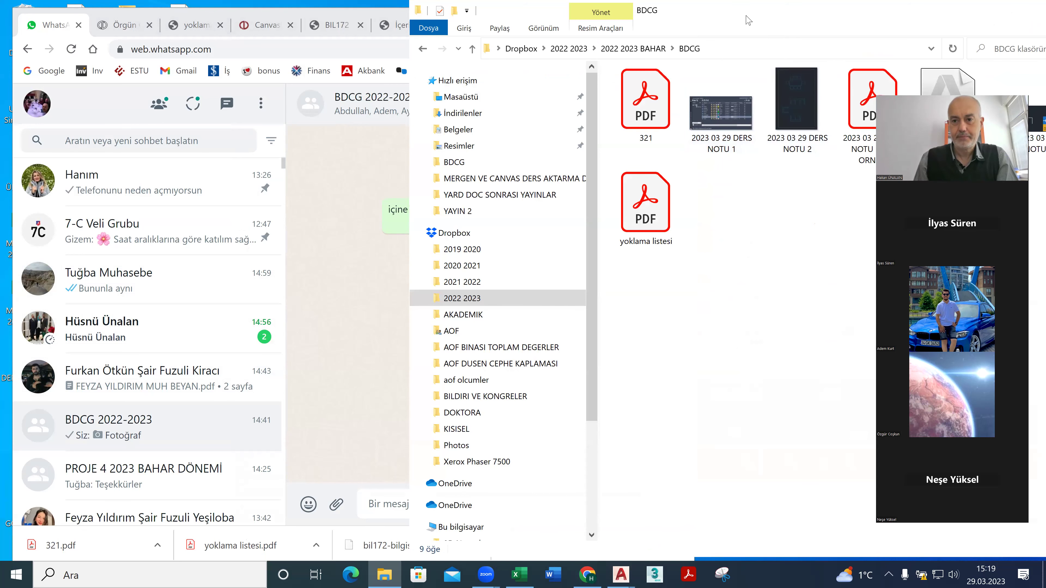
Send 2023 03 29 DERS NOTU PLAN ORNEGI.pdf from the BDCG folder to the BDCG 2022-2023 chat, then minimize Chrome.
left_click_drag(748, 20, 658, 22)
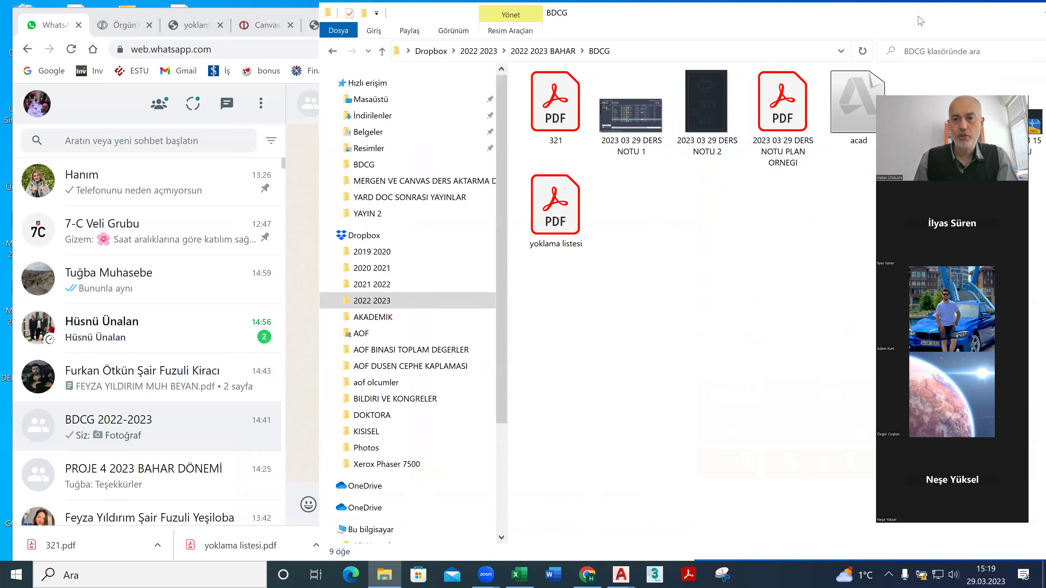
left_click_drag(807, 109, 449, 340)
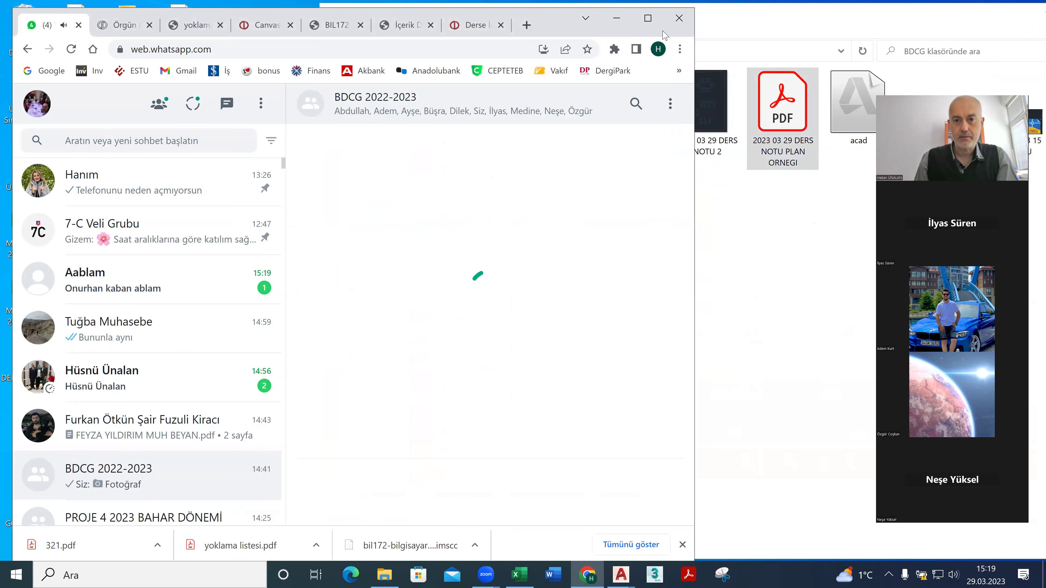
left_click(653, 21)
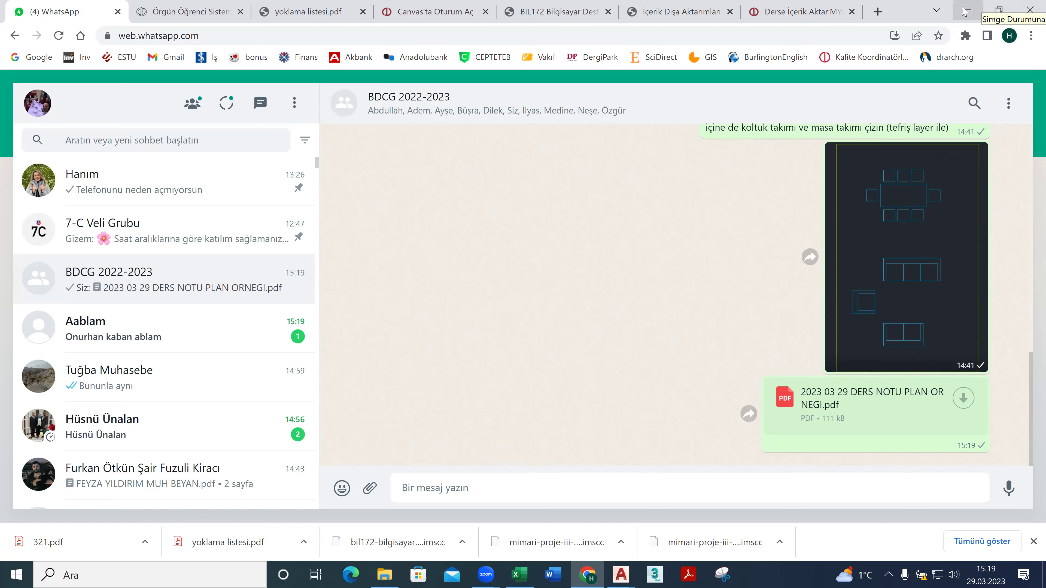
left_click(983, 4)
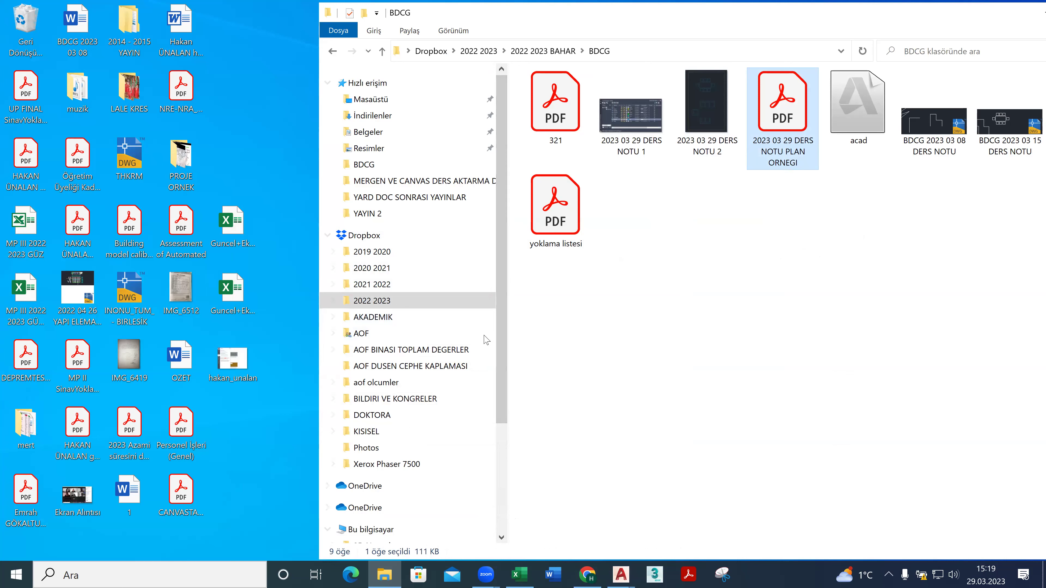
Switch to AutoCAD with the BDCG 2023 03 15 DERS NOTU drawing and maximize its window.
left_click(615, 576)
left_click(625, 575)
left_click(625, 576)
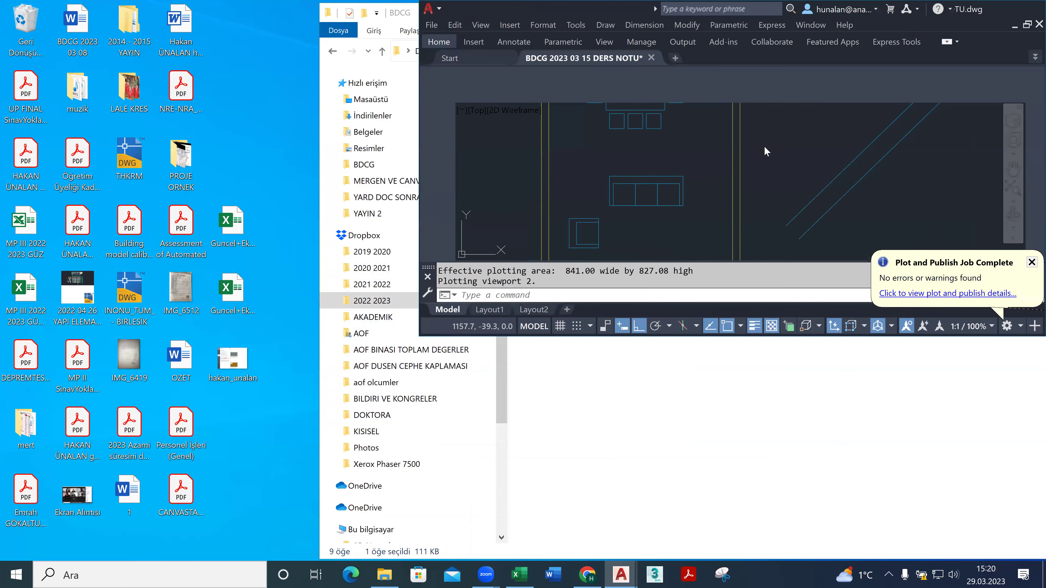
left_click(1024, 11)
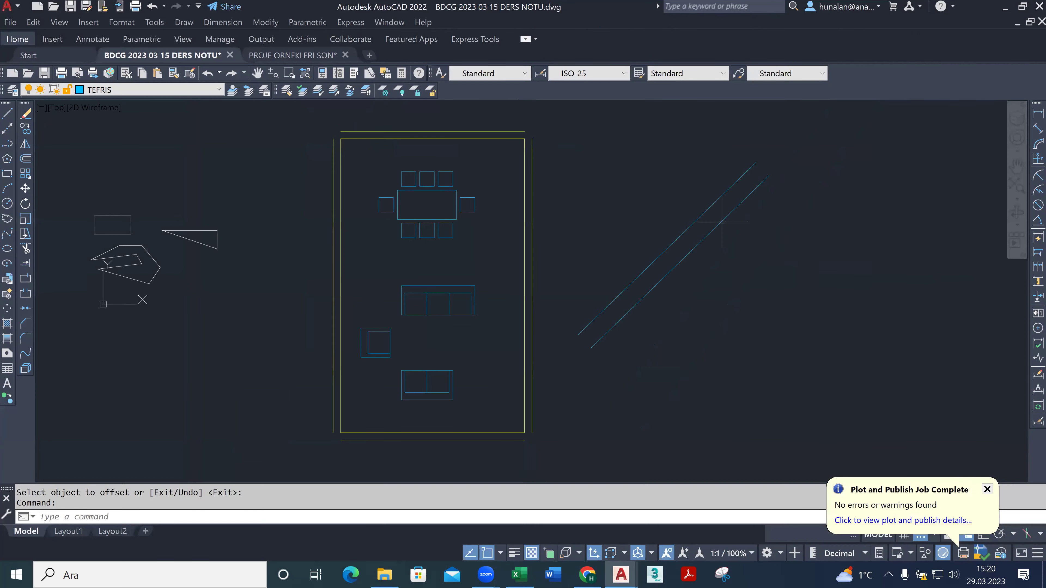
Make duvar the current layer for drawing walls in the empty area beside the furnished room.
scroll(490, 227, "down", 2)
middle_click_drag(490, 227, 236, 245)
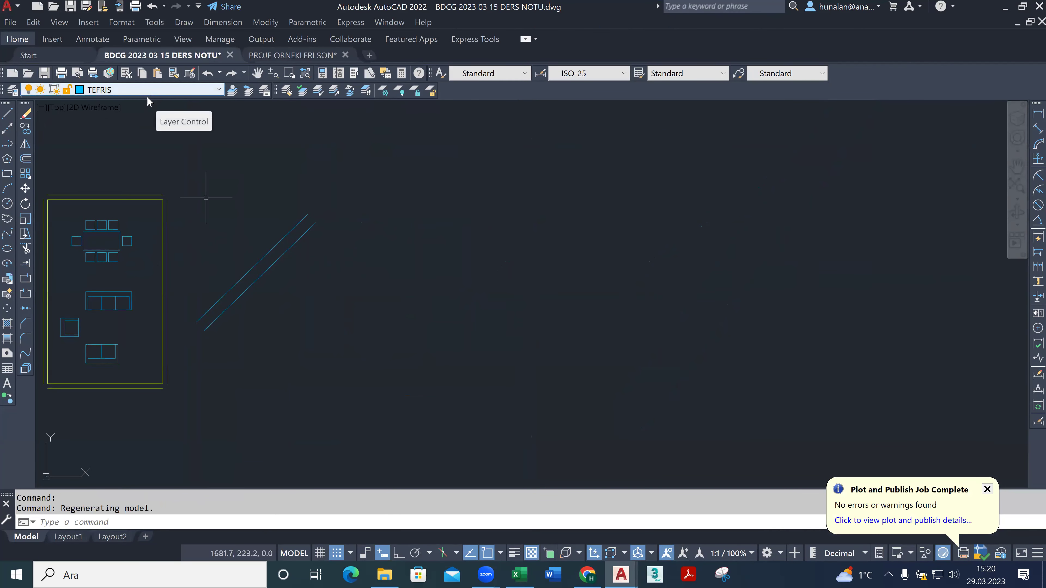
left_click(152, 92)
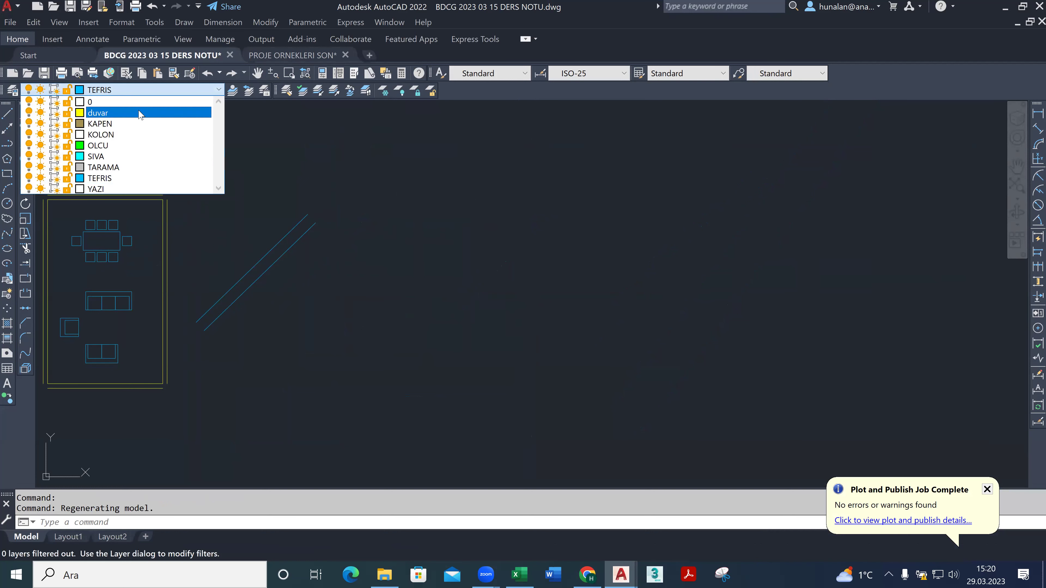
left_click(140, 113)
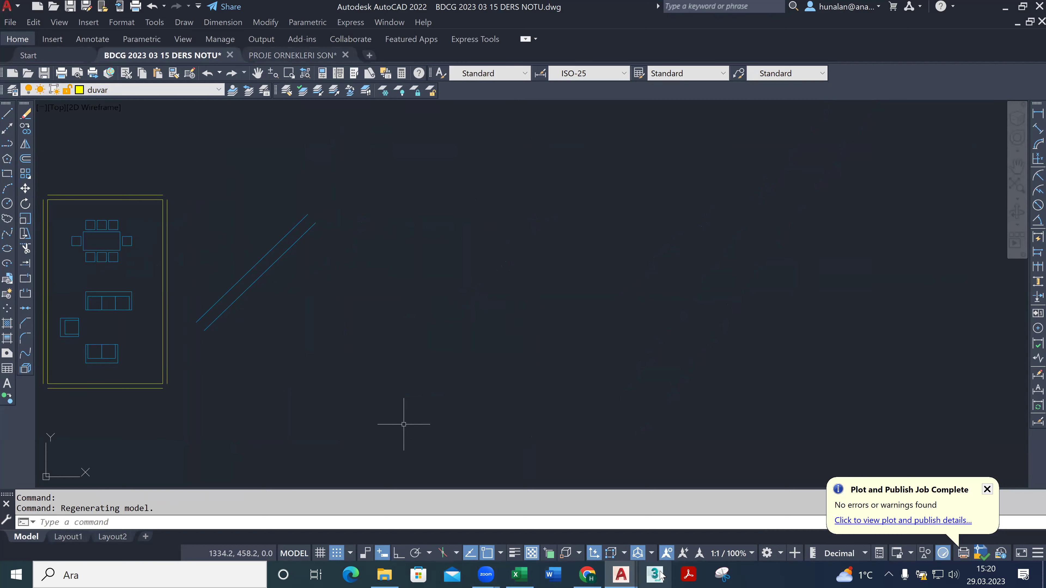
Open 2023 03 29 DERS NOTU PLAN ORNEGI in Acrobat Reader and enlarge the dimensioned YO room at the plan's upper right.
left_click(689, 574)
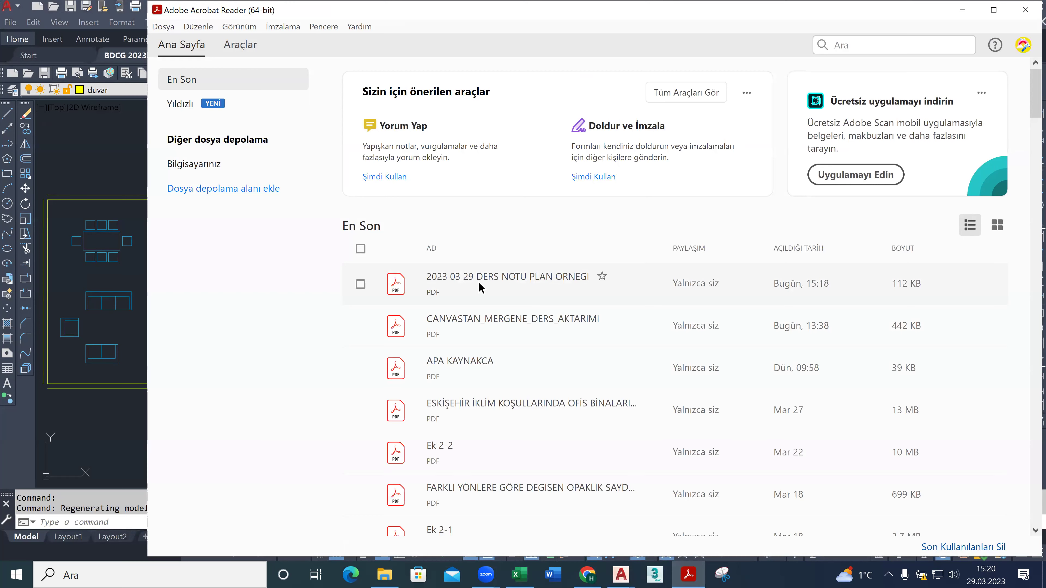
double_click(491, 283)
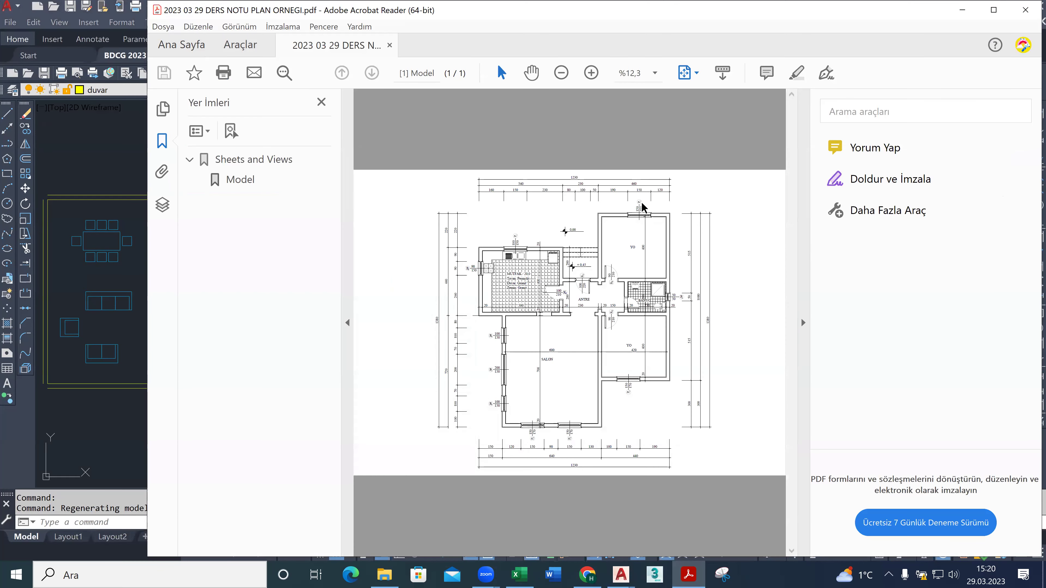
left_click(347, 322)
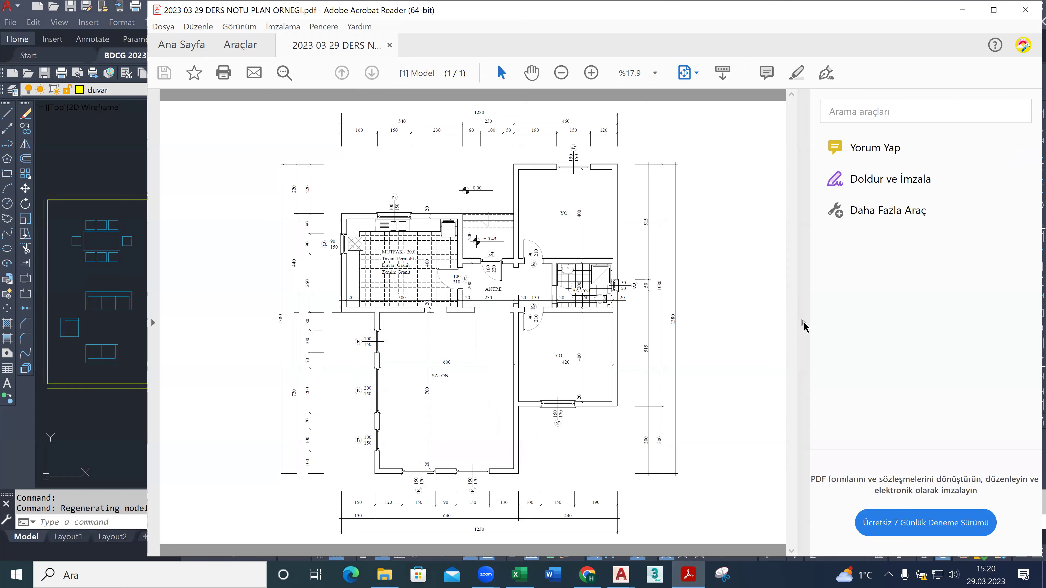
left_click(803, 322)
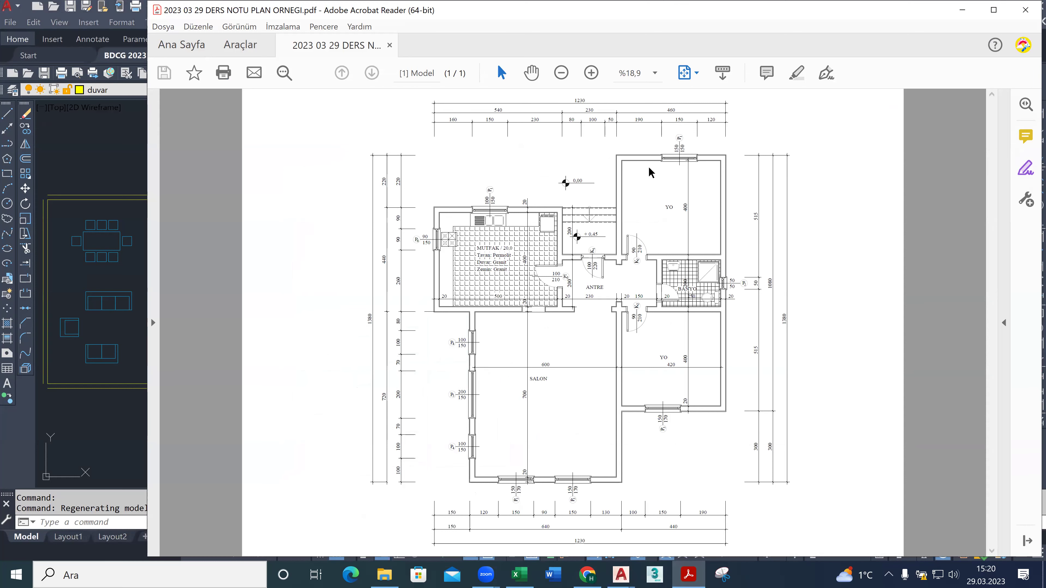
left_click(591, 73)
left_click(531, 73)
left_click_drag(640, 205, 298, 206)
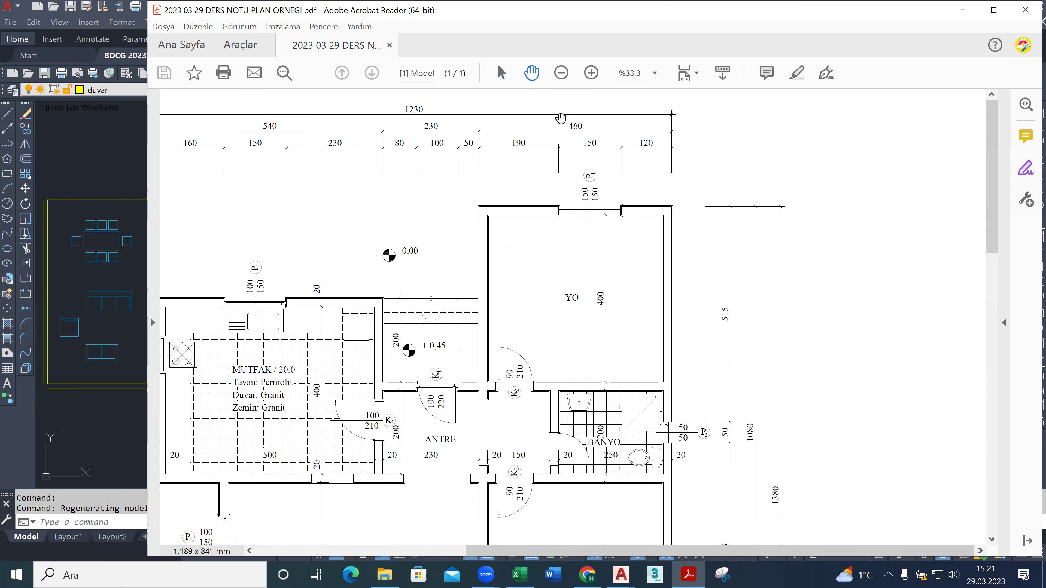
Return to AutoCAD and draw a horizontal line 190 long with Ortho on, in the empty space beside the existing drawings.
left_click(964, 17)
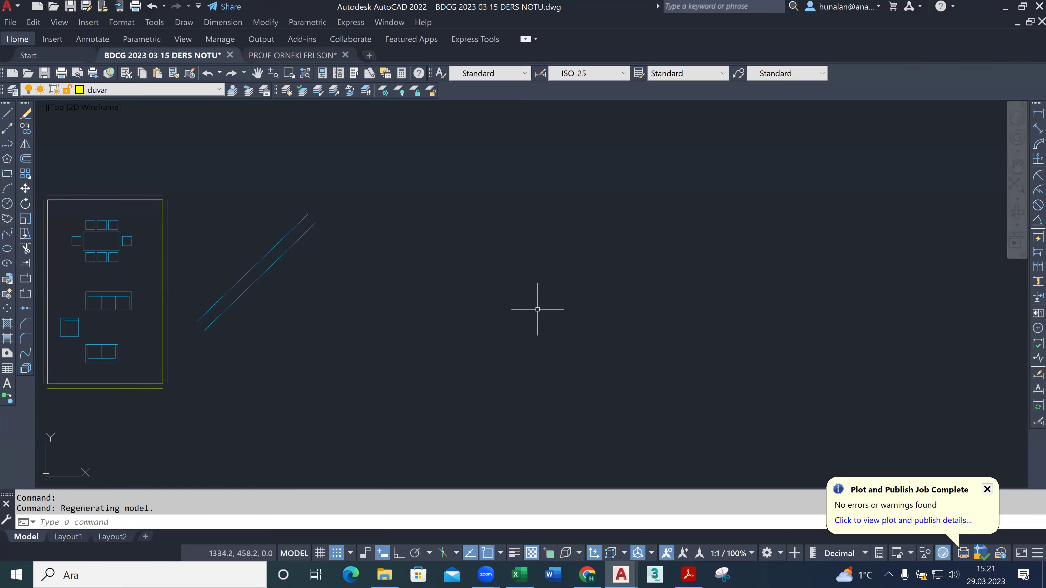
scroll(494, 218, "down", 3)
middle_click_drag(541, 215, 355, 332)
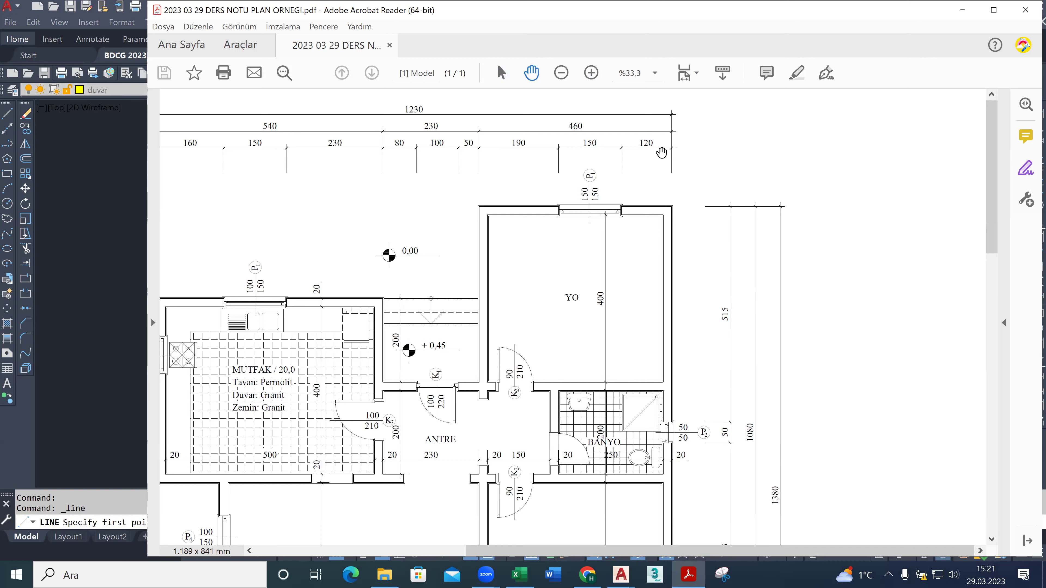
left_click(138, 198)
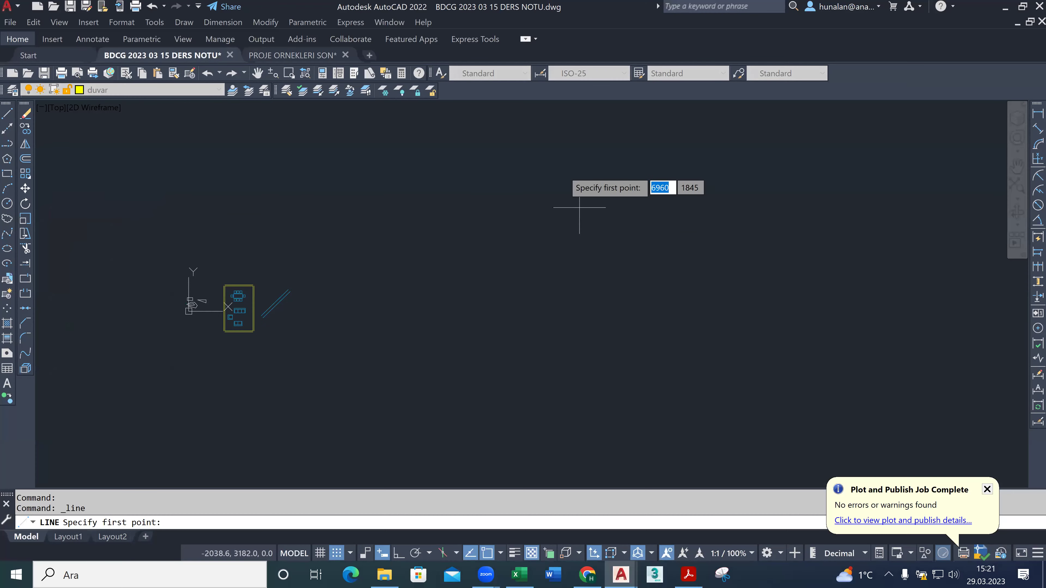
left_click(554, 168)
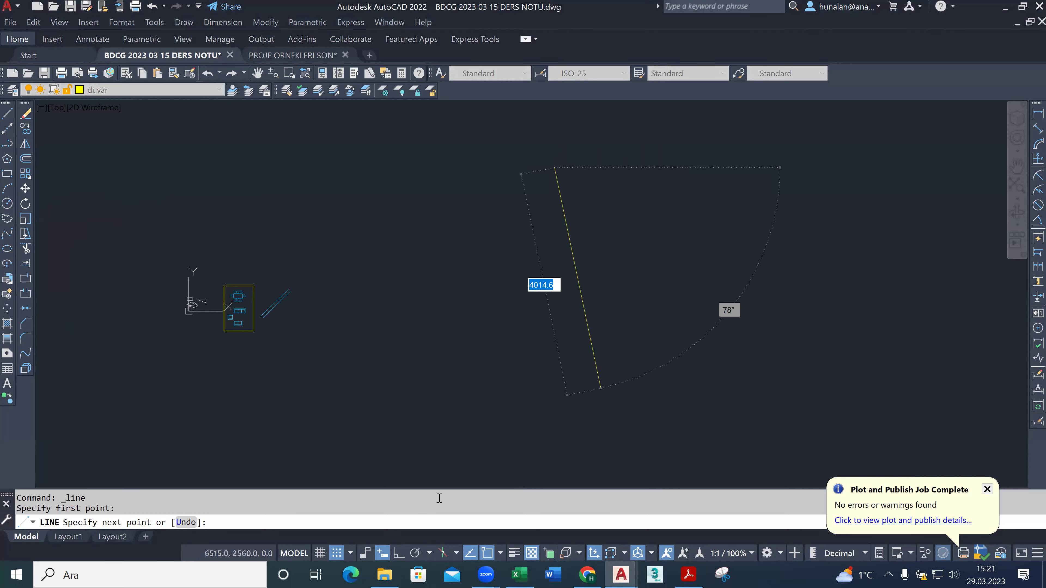
left_click(398, 553)
type("190")
key("Return")
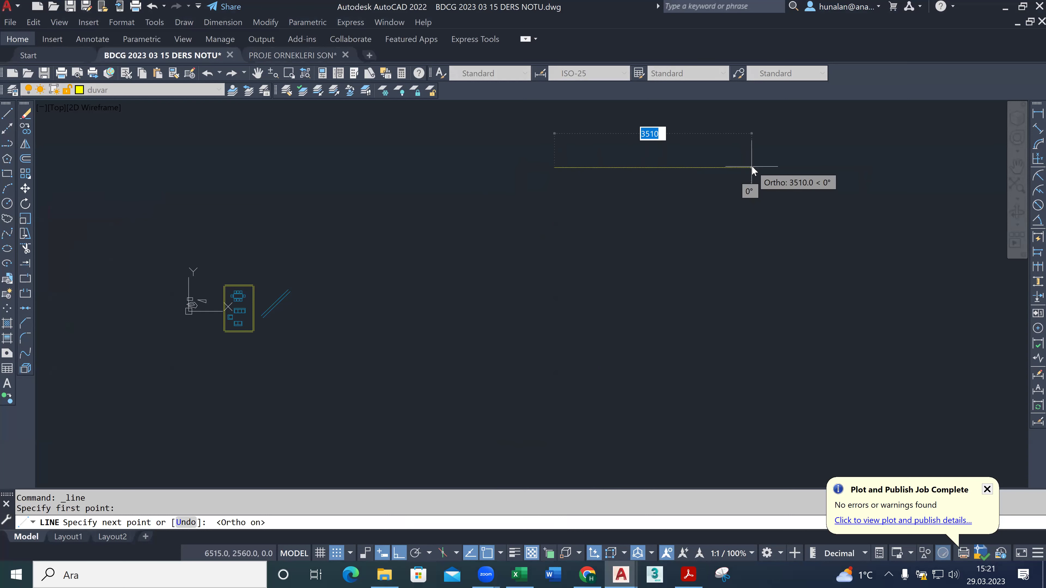
scroll(618, 156, "up", 8)
left_click(407, 243)
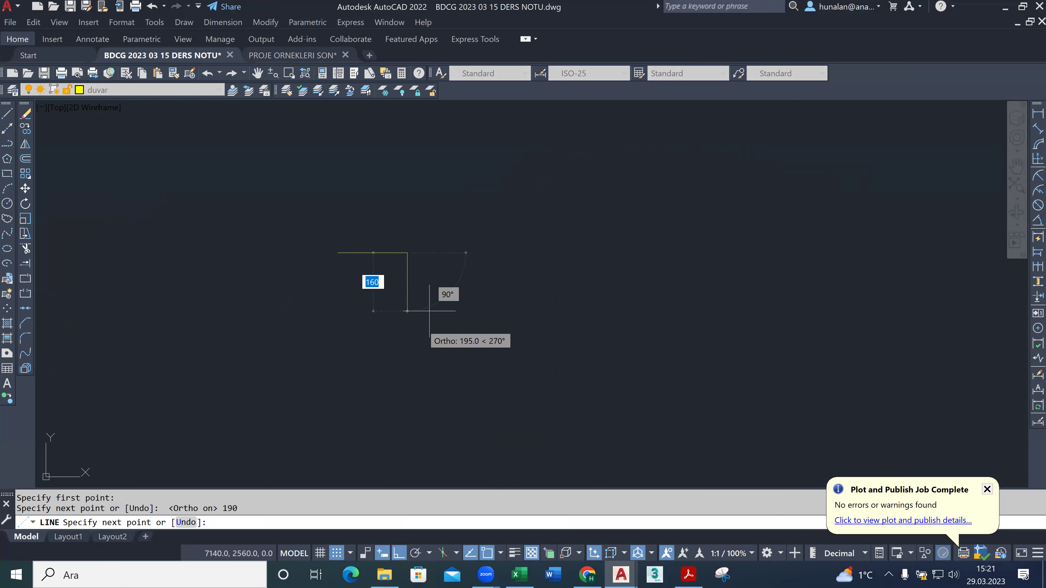
key("Escape")
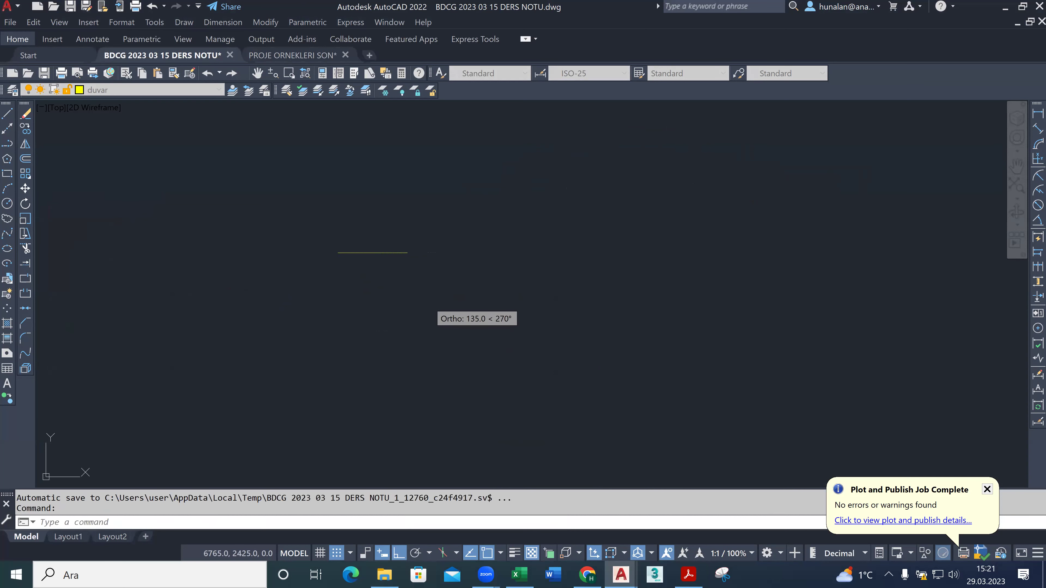
Recheck the PDF plan, delete the 190-long line in the AutoCAD drawing and start a new line.
left_click(684, 575)
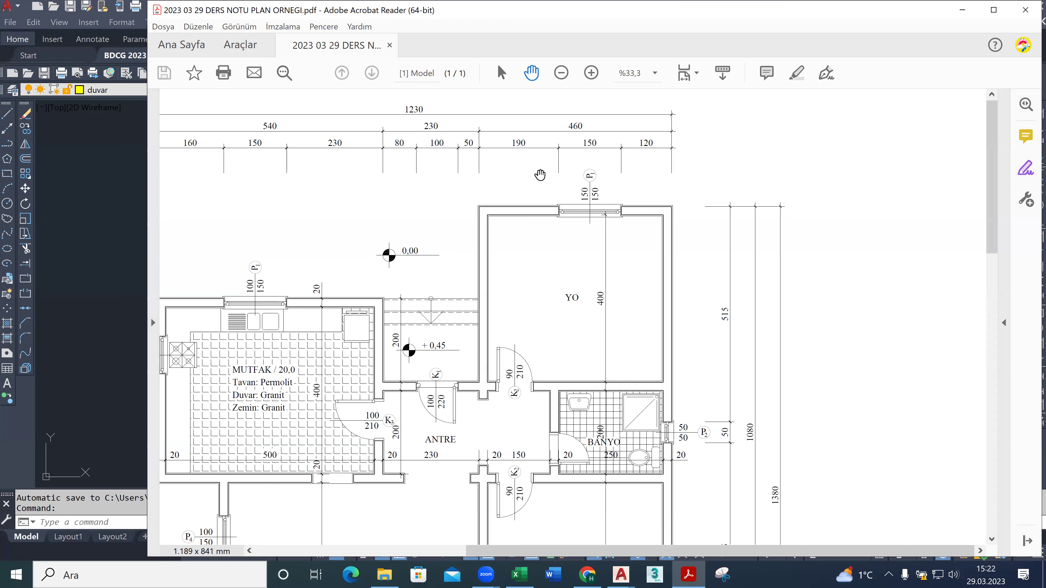
left_click(126, 174)
mouse_move(449, 210)
left_mouse_down()
mouse_move(351, 276)
mouse_move(320, 278)
mouse_move(316, 268)
left_mouse_up()
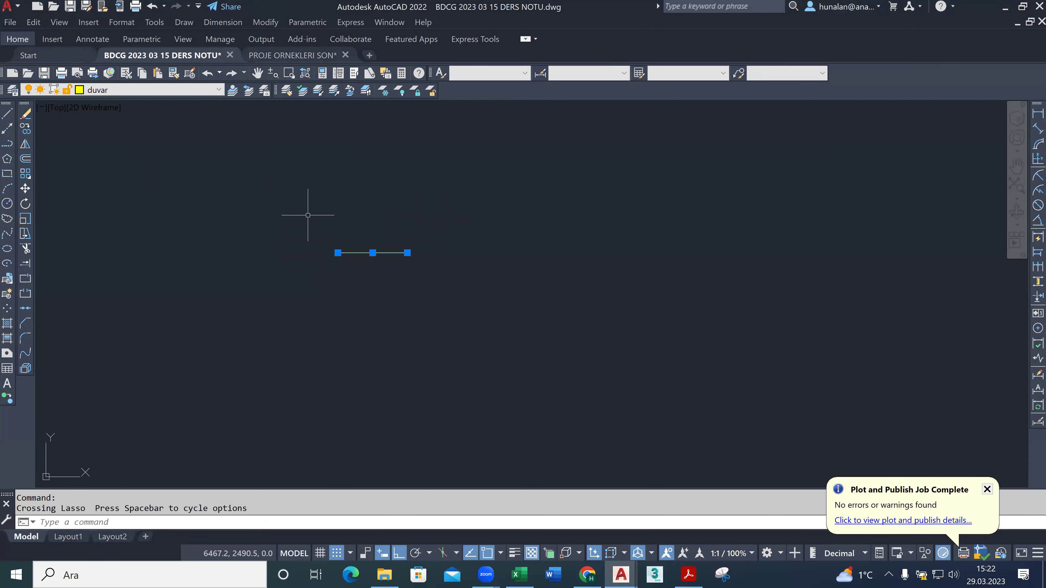
key("Delete")
left_click(8, 114)
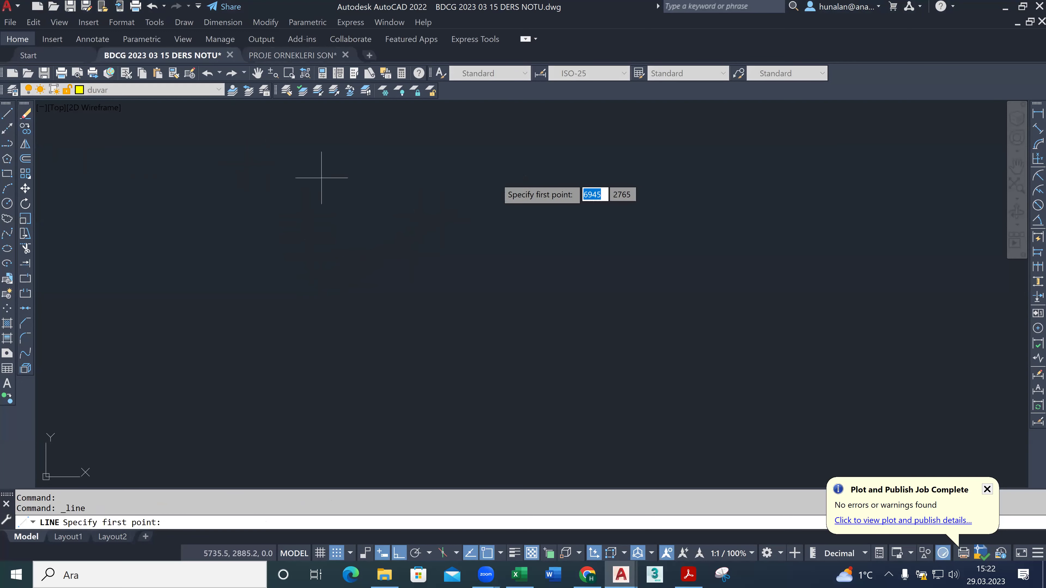
Switch to the PDF plan, mark the upper YO room's 460 outer width with pen strokes, and clear the marks.
left_click(687, 575)
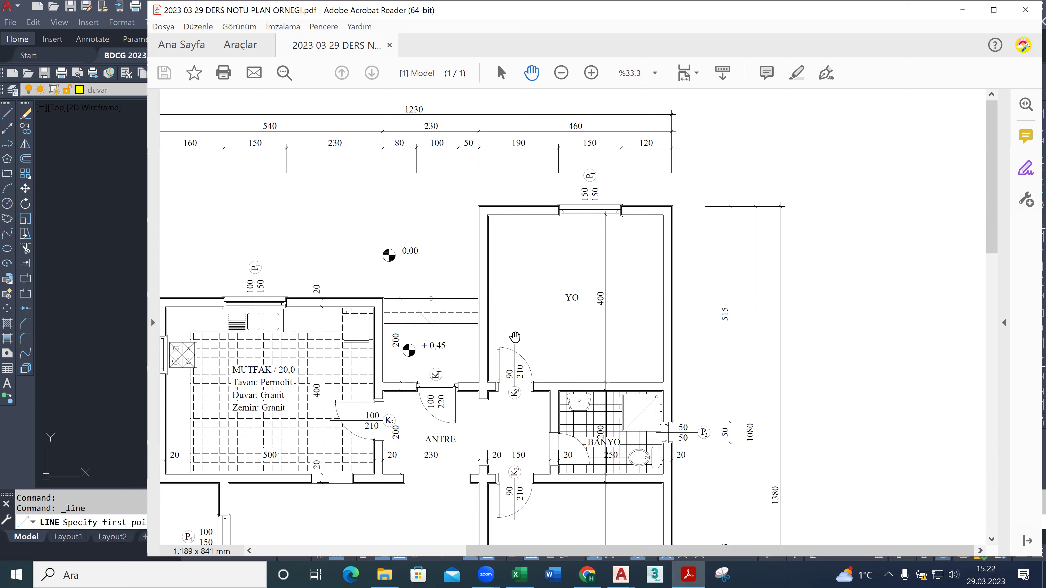
key("ctrl+shift+p")
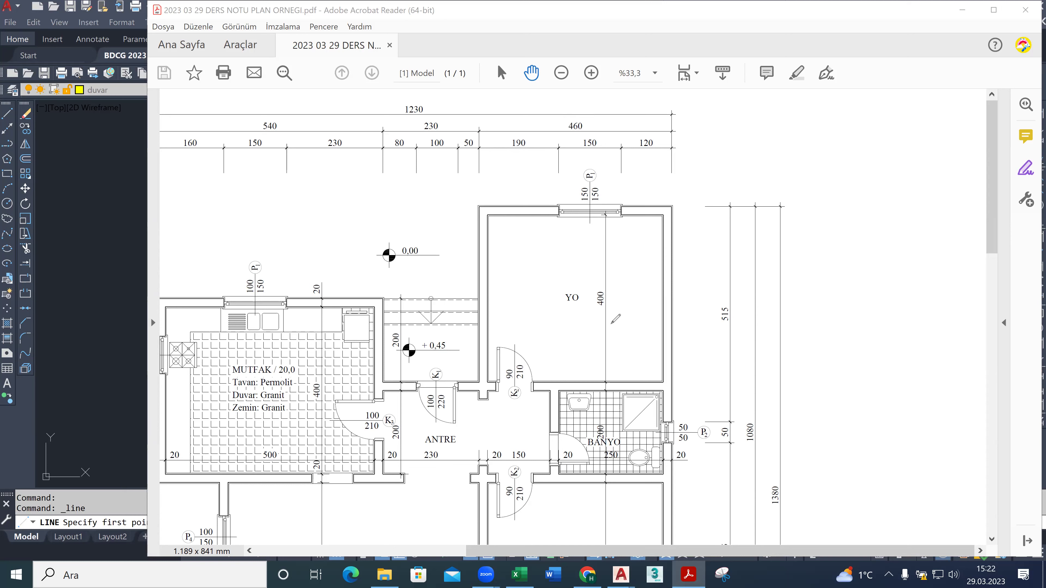
left_click_drag(483, 150, 471, 207)
left_click_drag(679, 206, 663, 157)
left_click_drag(568, 121, 602, 129)
left_click_drag(479, 201, 519, 176)
left_click_drag(518, 177, 662, 190)
key("e")
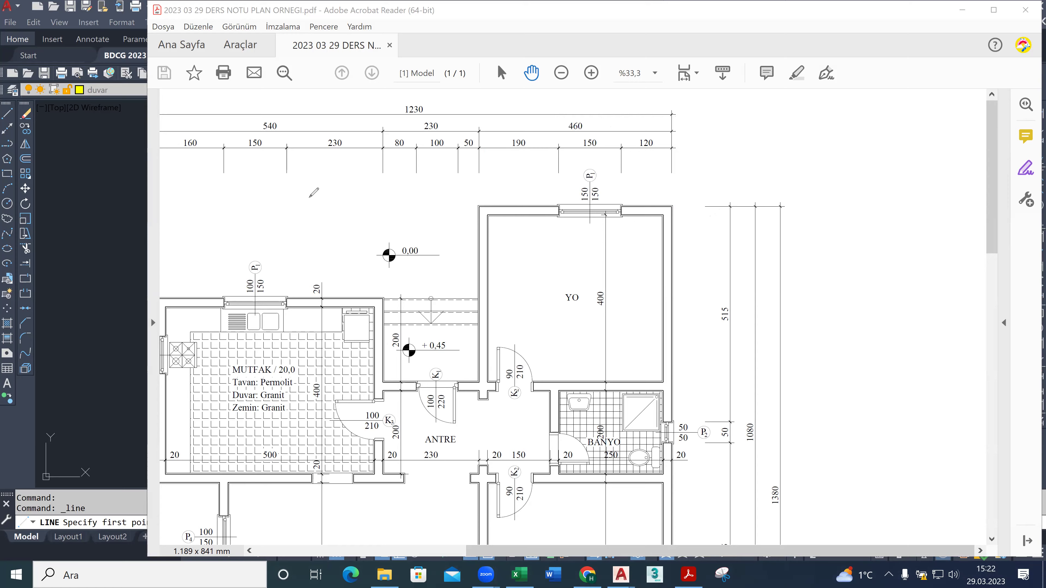
Return to AutoCAD and draw the upper YO room's top outer wall as a horizontal line 460 long to the right.
left_click(142, 179)
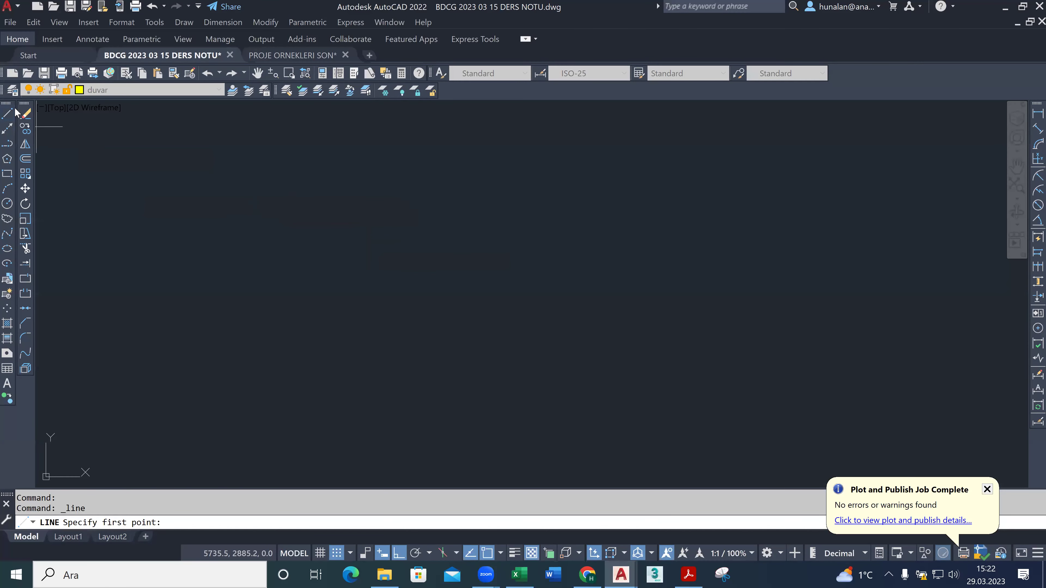
left_click(444, 169)
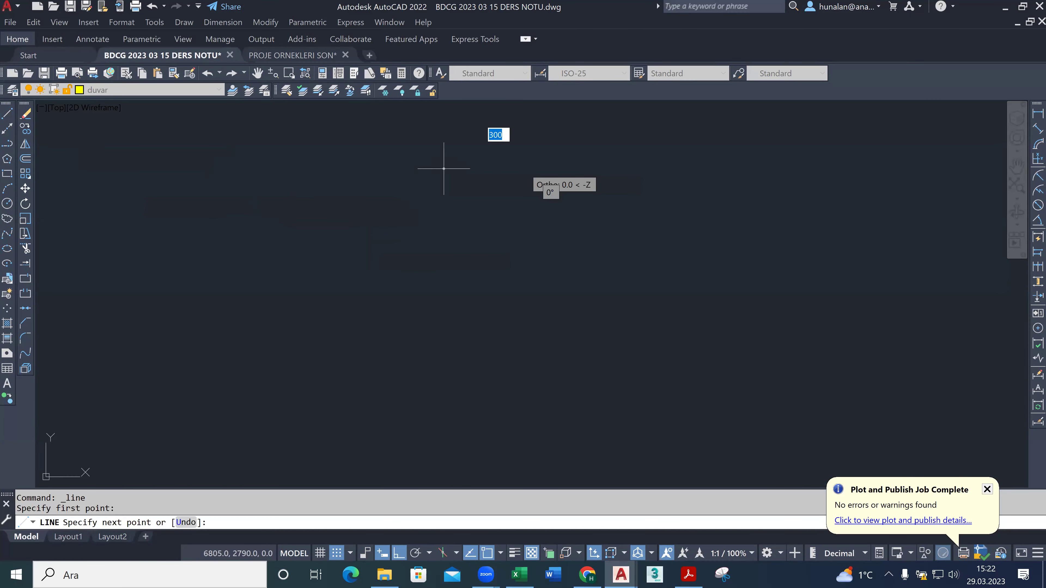
type("460")
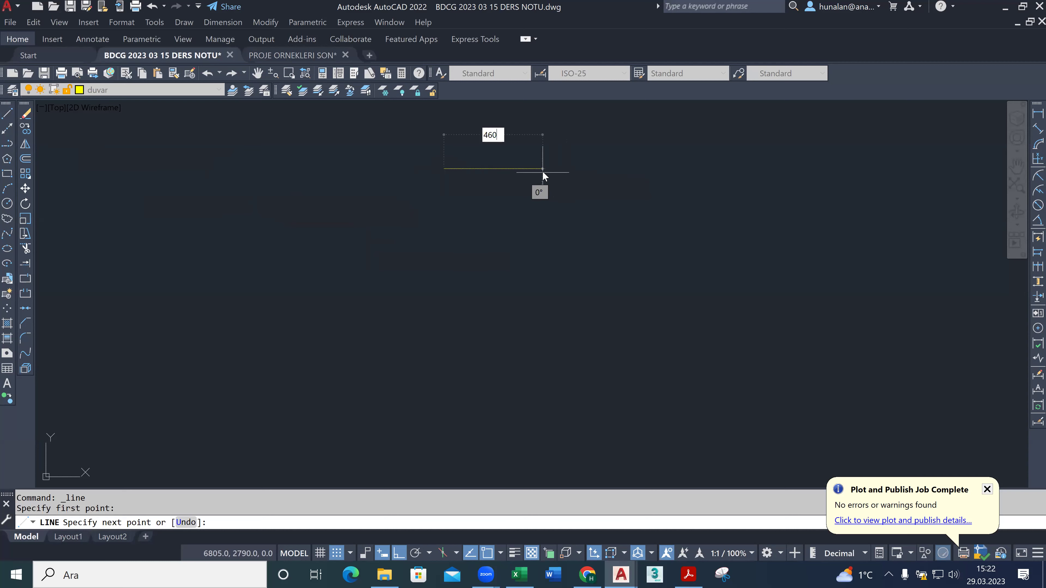
key("Return")
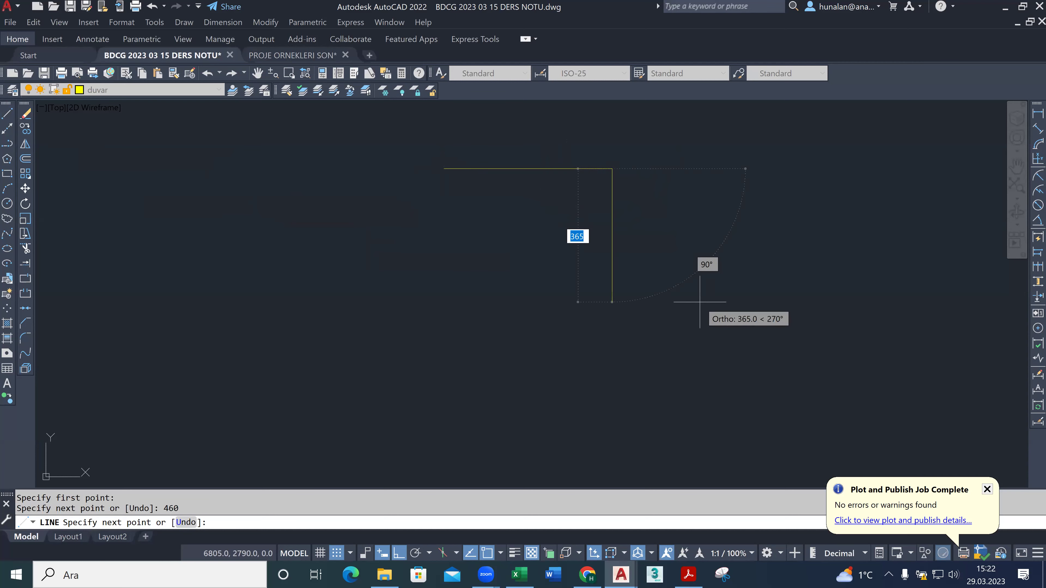
Look up the right outer wall's overall length in the PDF plan and continue the AutoCAD wall line 1080 downward.
scroll(684, 293, "down", 2)
middle_click_drag(674, 288, 658, 182)
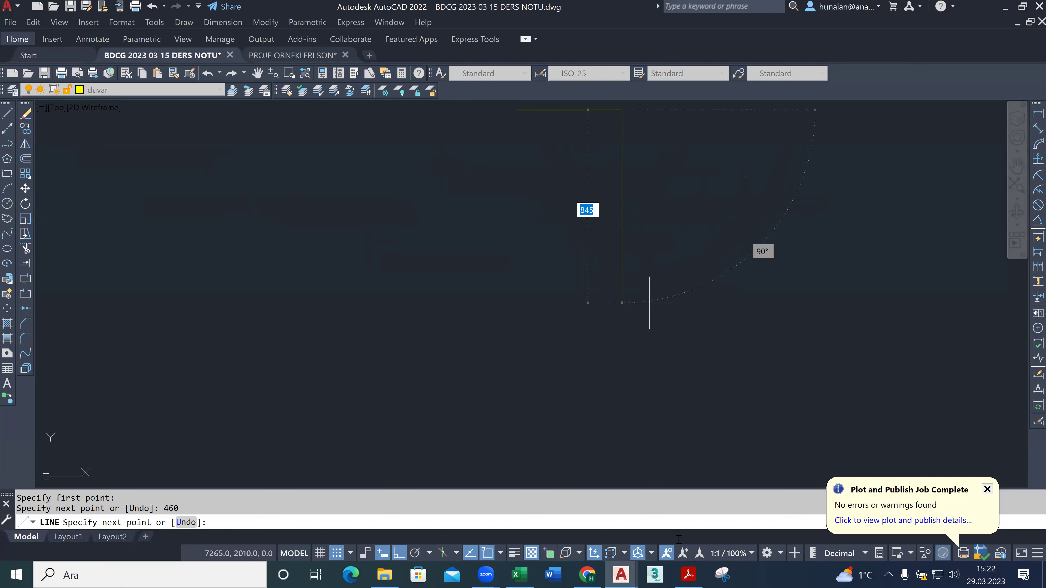
left_click(687, 575)
scroll(539, 167, "down", 4)
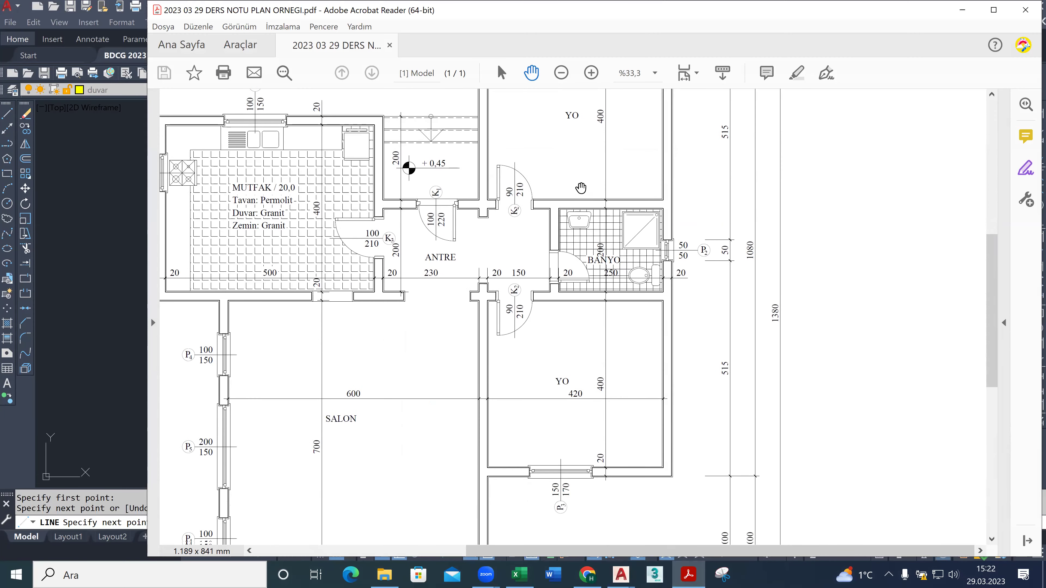
scroll(673, 189, "down", 2)
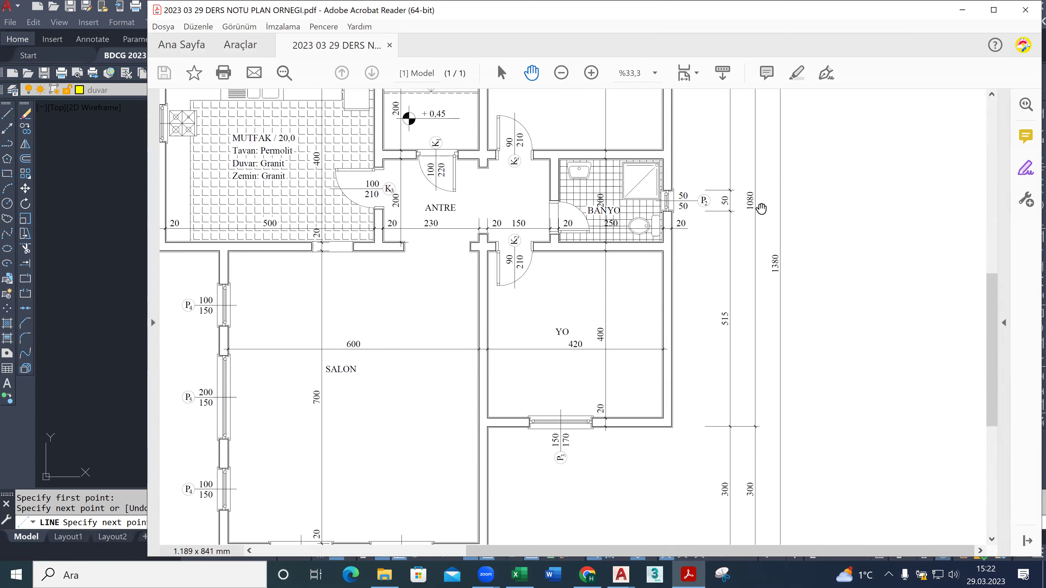
scroll(744, 260, "down", 1)
scroll(744, 249, "down", 2)
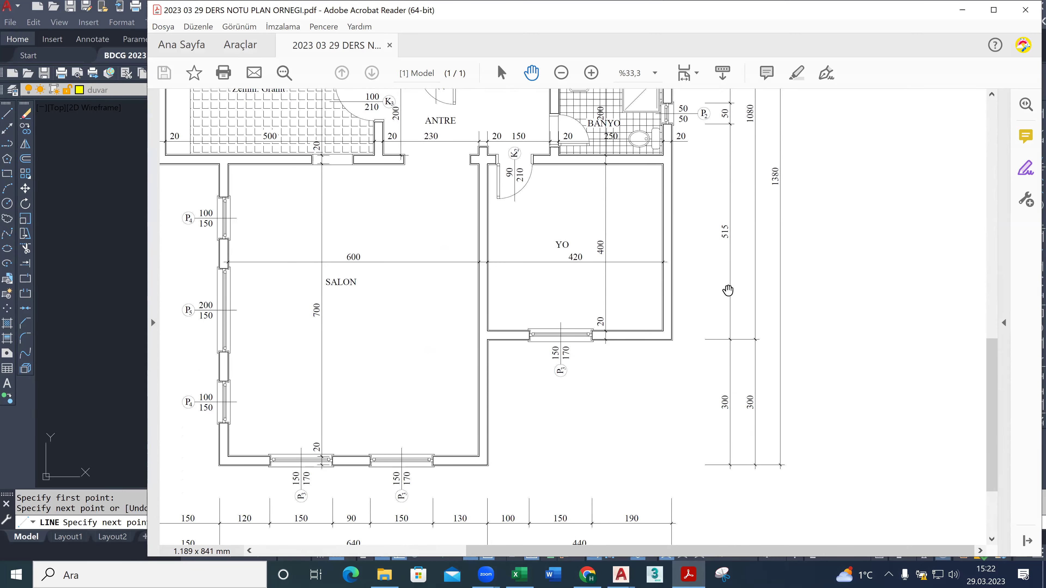
scroll(720, 288, "down", 2, "ctrl")
scroll(692, 300, "up", 1)
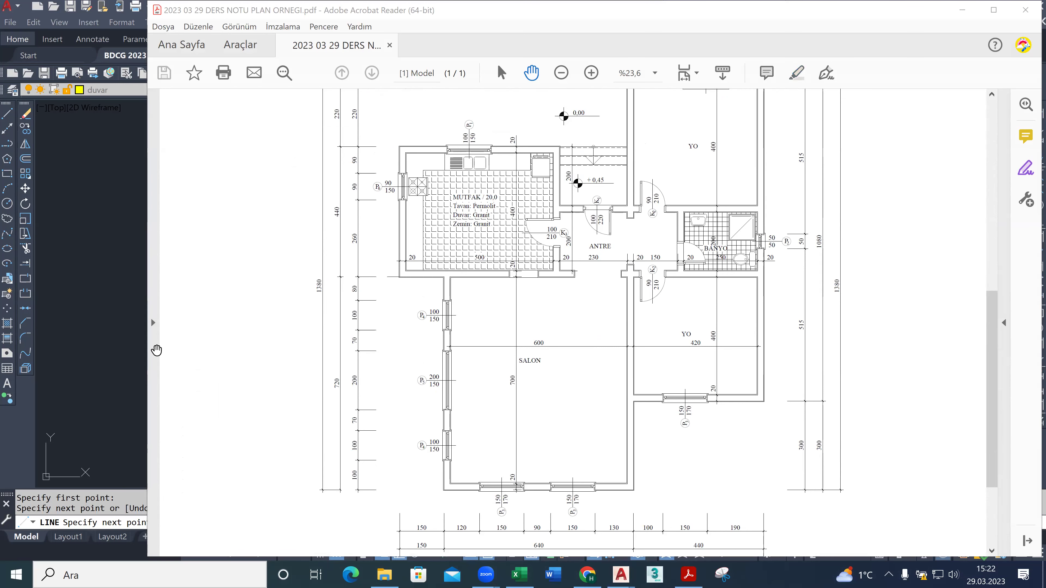
left_click(621, 575)
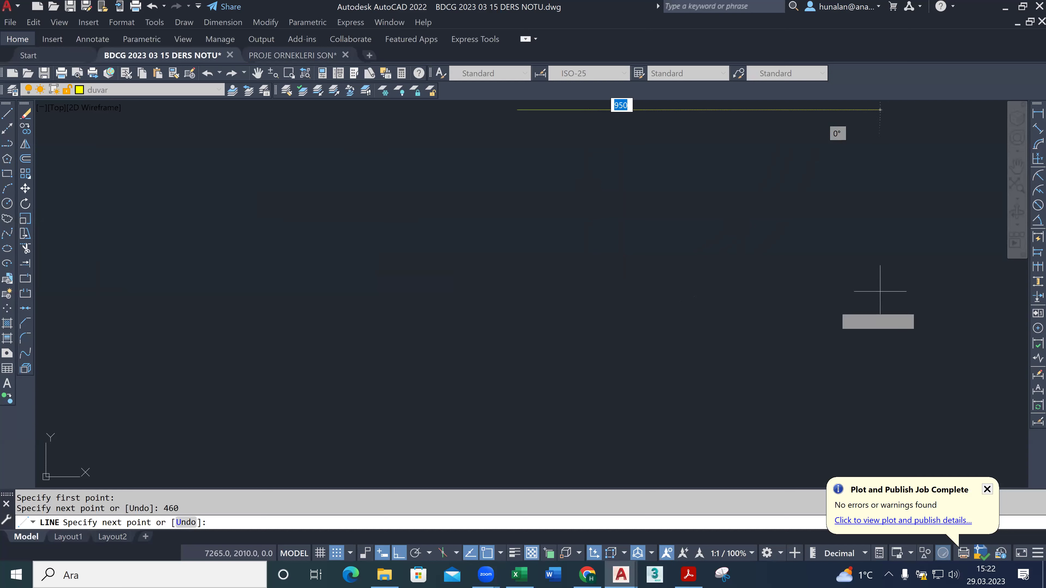
type("10")
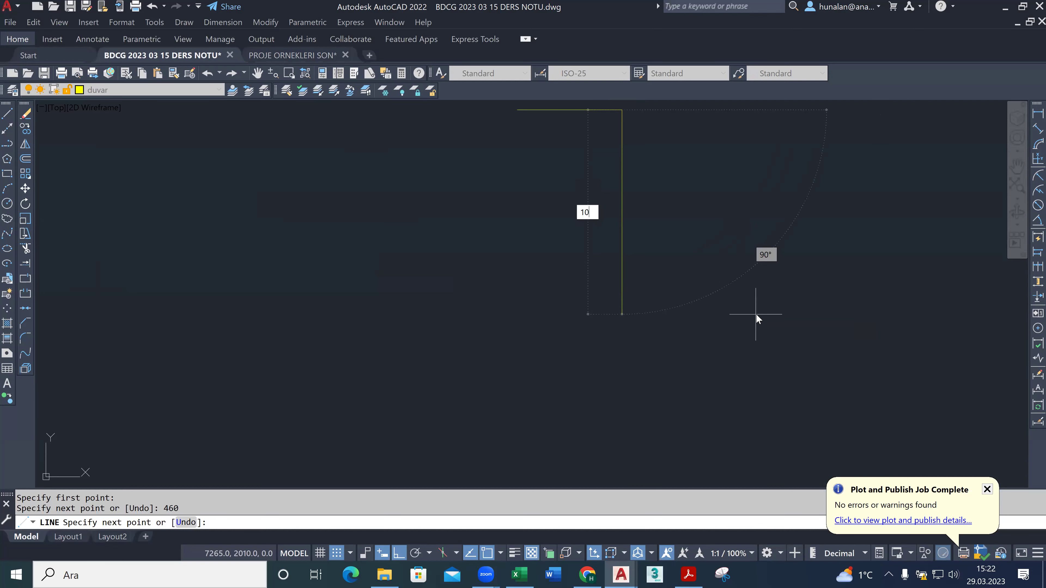
type("80")
key("Return")
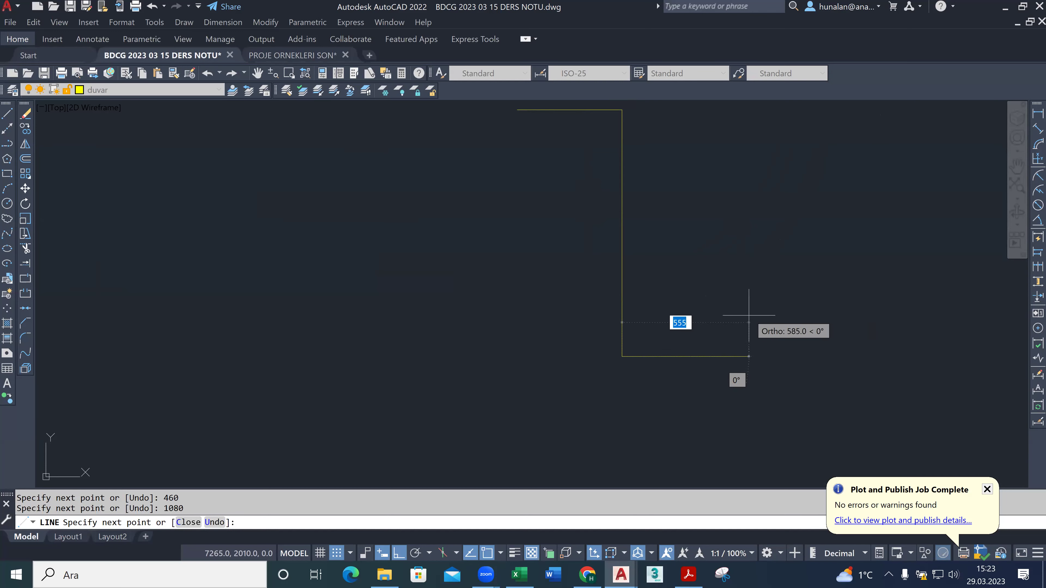
Check the lower YO room's outer width in the PDF plan and continue the AutoCAD wall line 440 to the left.
left_click(688, 574)
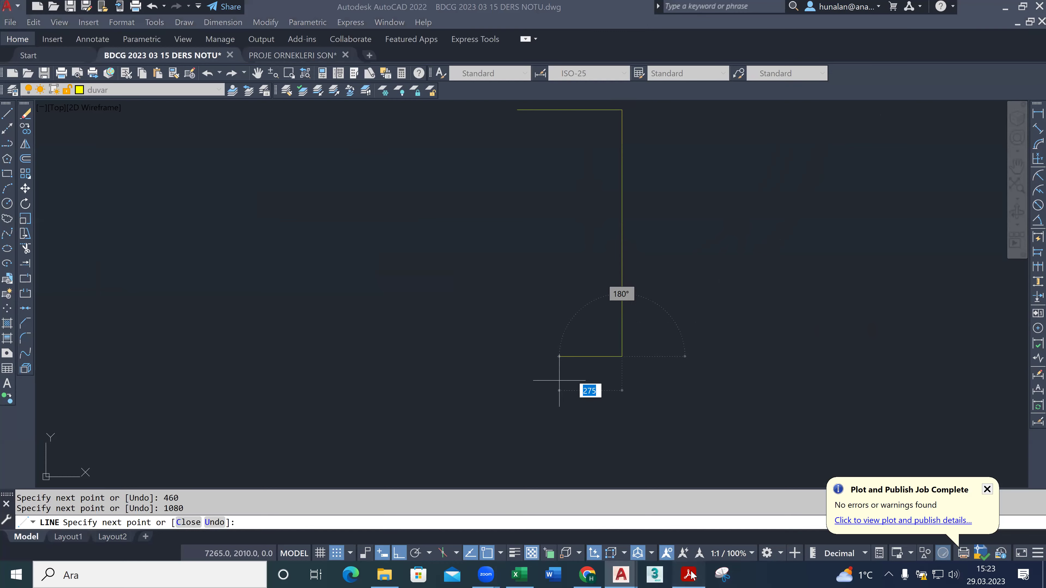
scroll(647, 160, "down", 1)
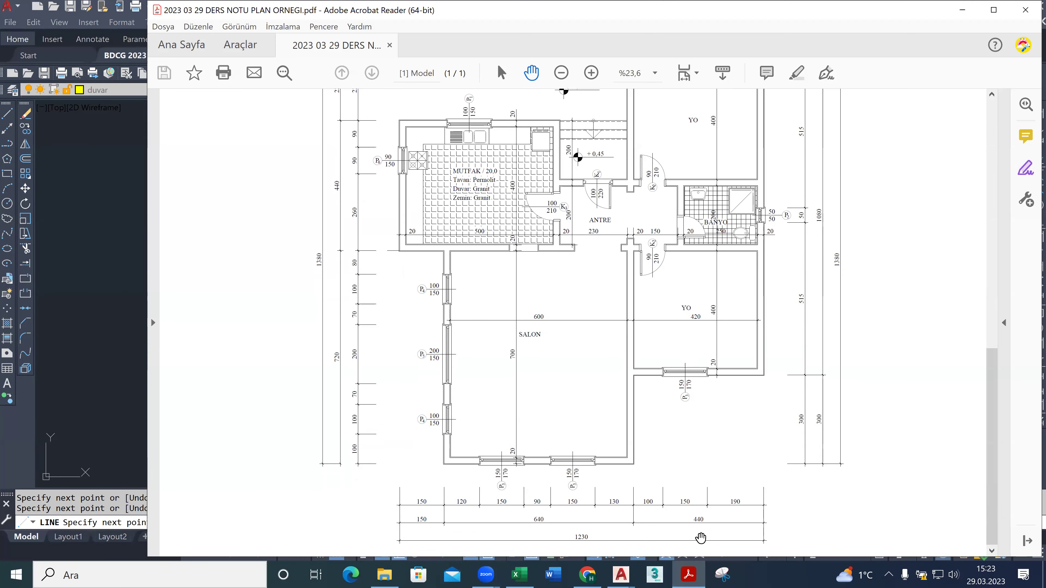
scroll(700, 521, "up", 1, "ctrl")
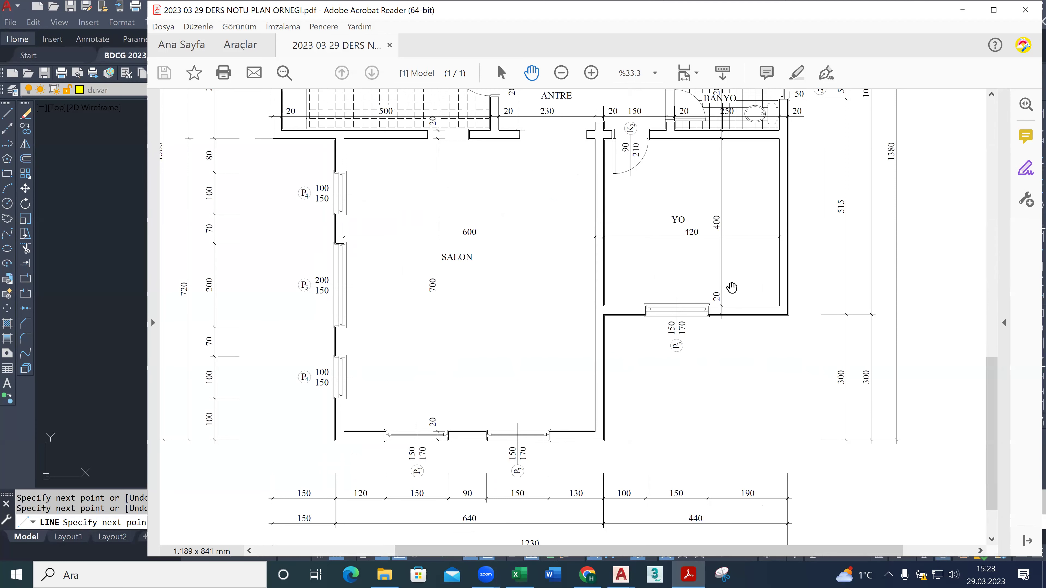
scroll(764, 327, "down", 1)
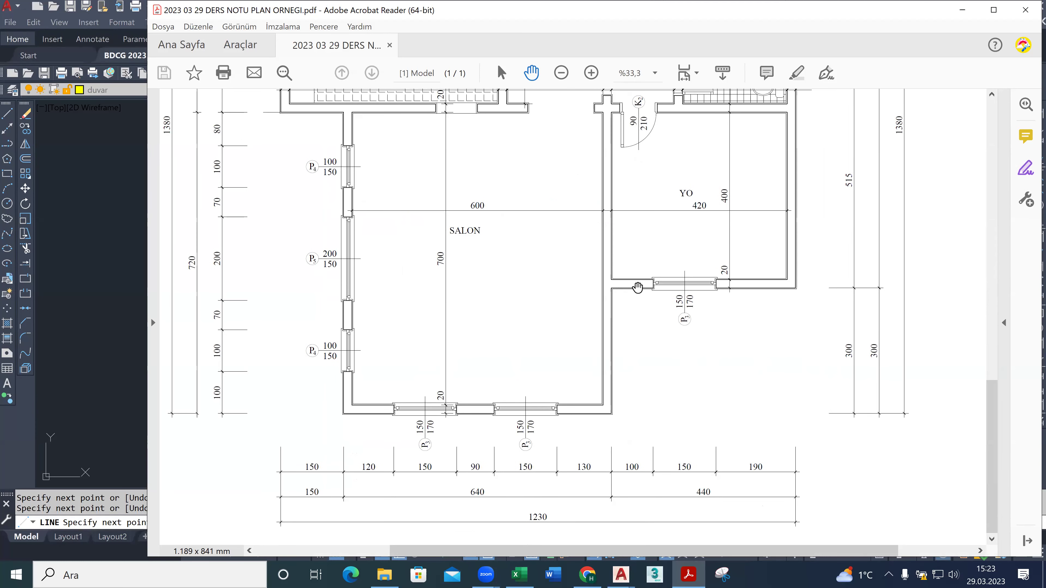
left_click(101, 228)
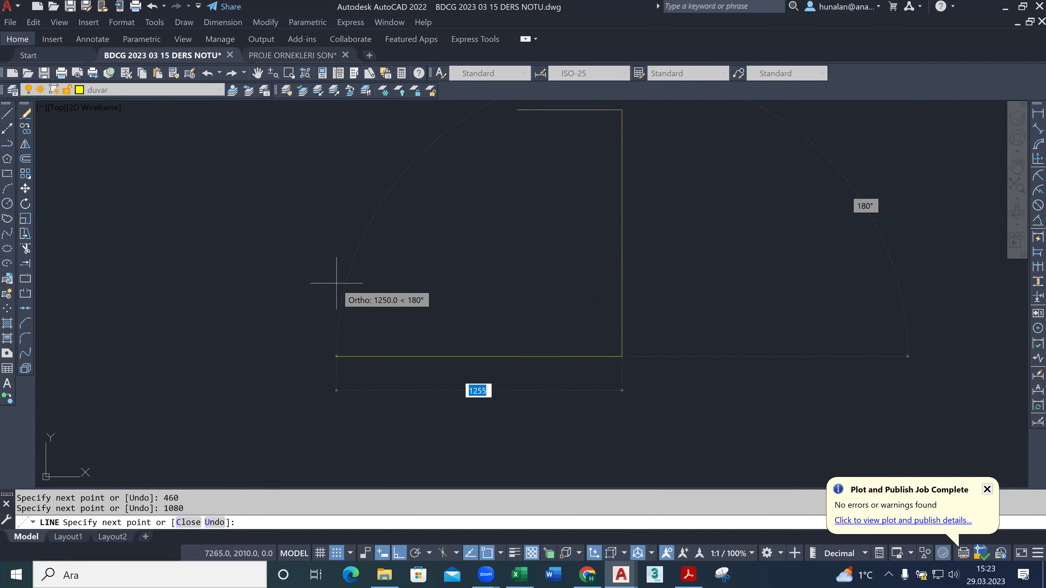
type("440")
key("Return")
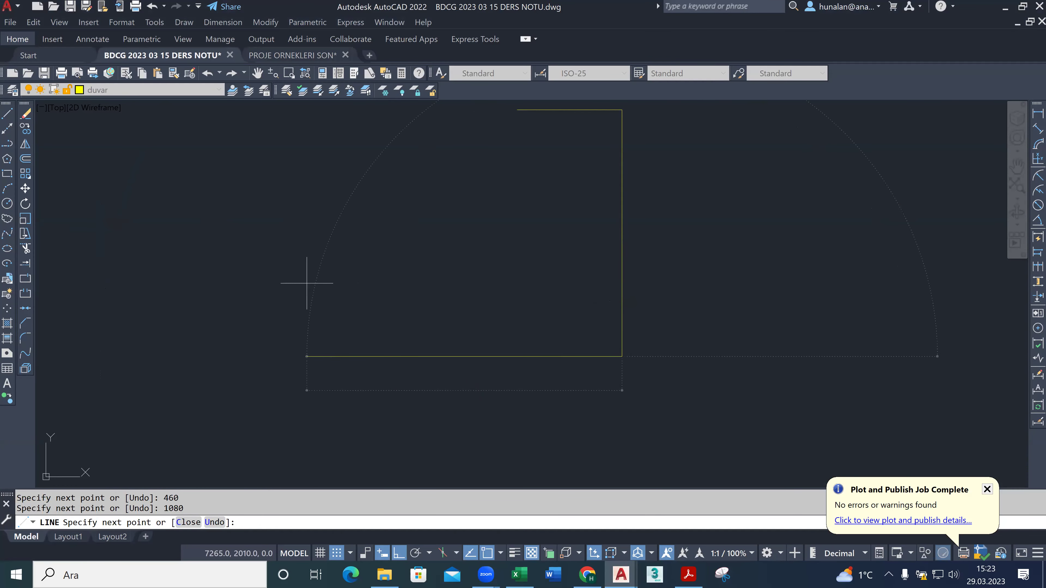
Check the salon's projection below the YO room in the PDF and continue the AutoCAD wall line 300 downward.
scroll(545, 291, "down", 2)
middle_click_drag(544, 291, 538, 140)
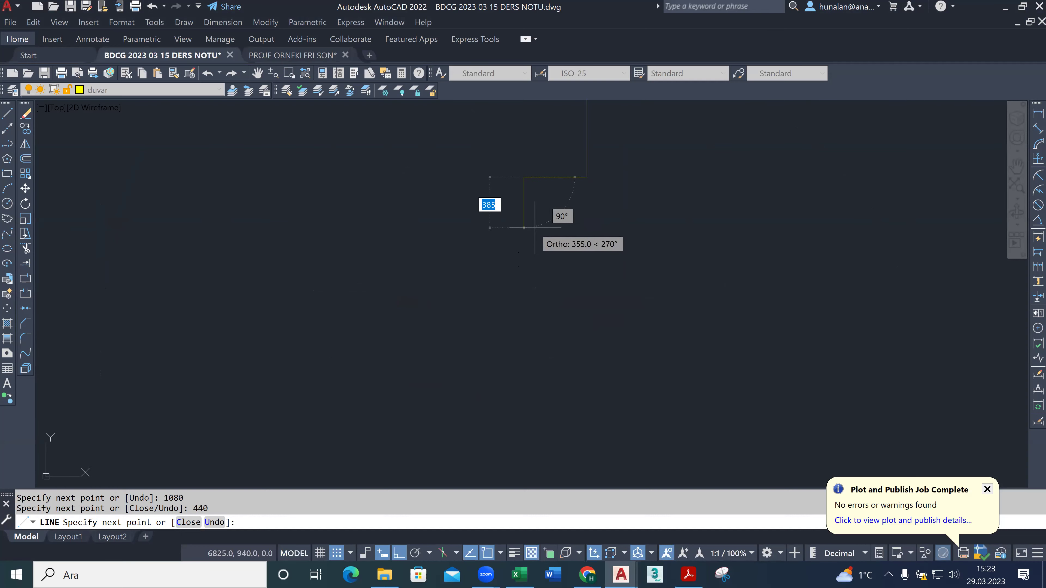
left_click(688, 575)
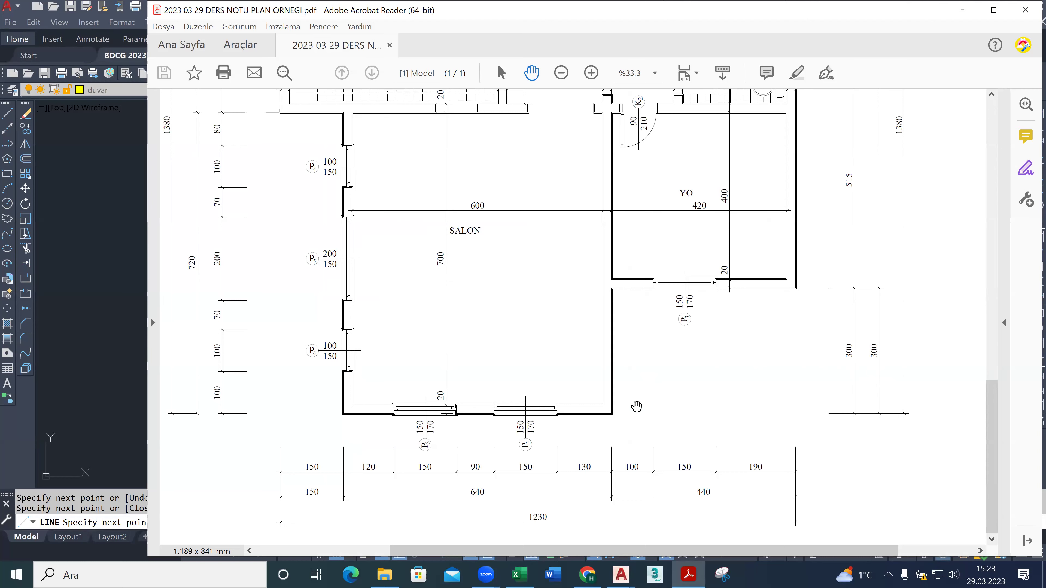
key("alt+Tab")
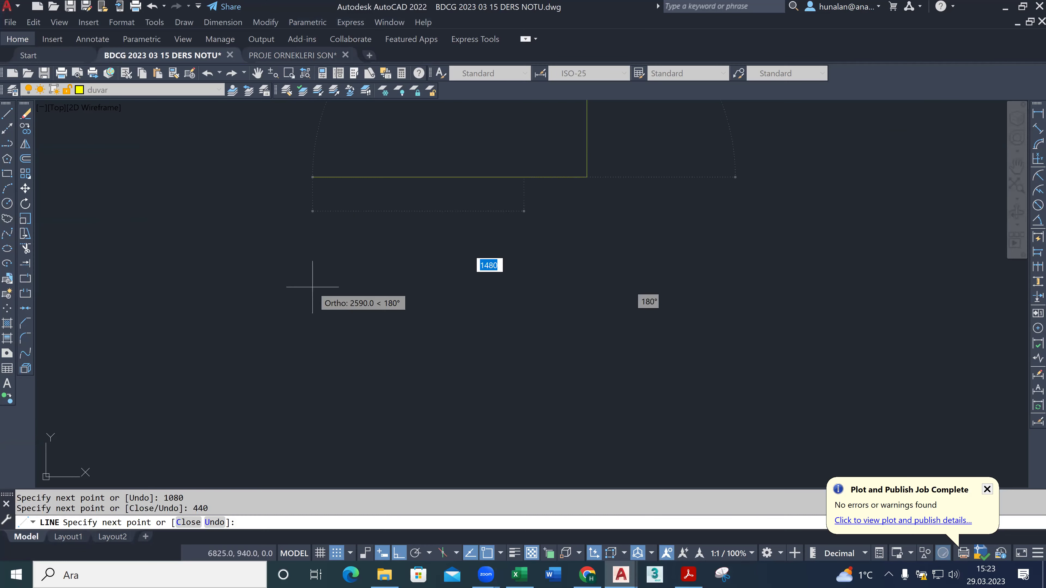
type("300")
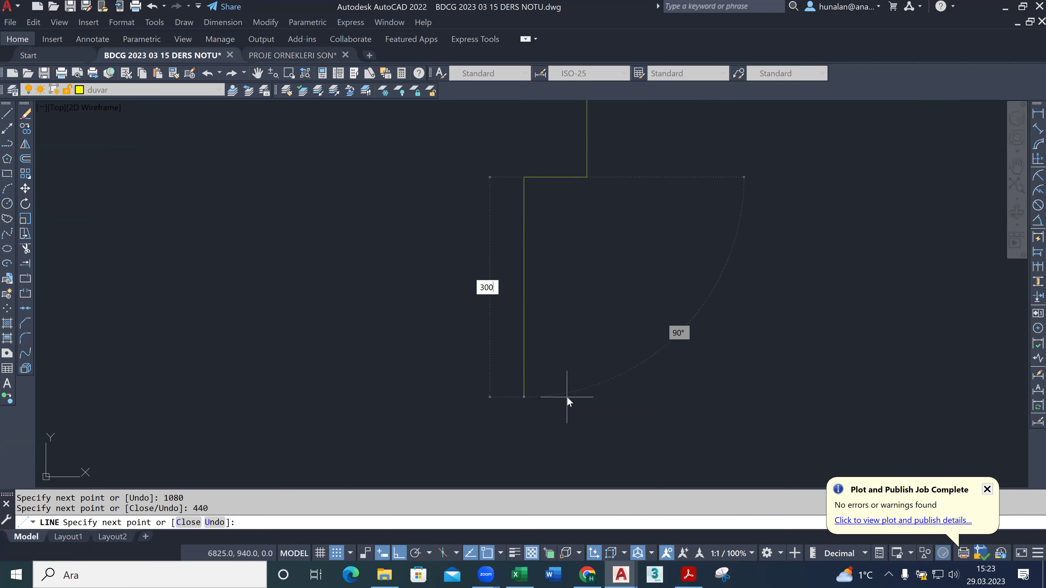
key("Return")
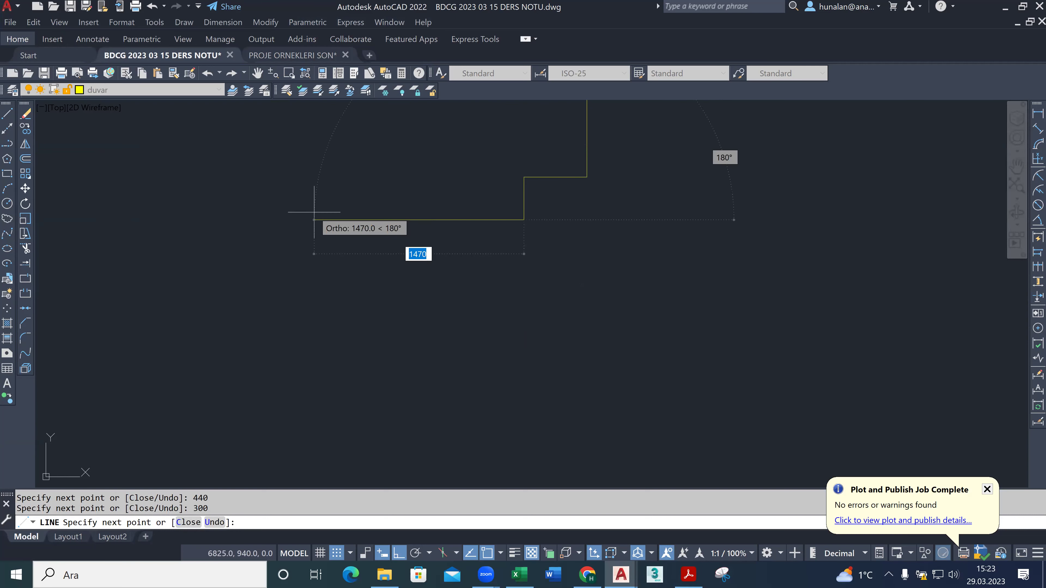
Check the salon's outer width in the PDF plan and continue the AutoCAD wall line 640 to the left.
left_click(694, 573)
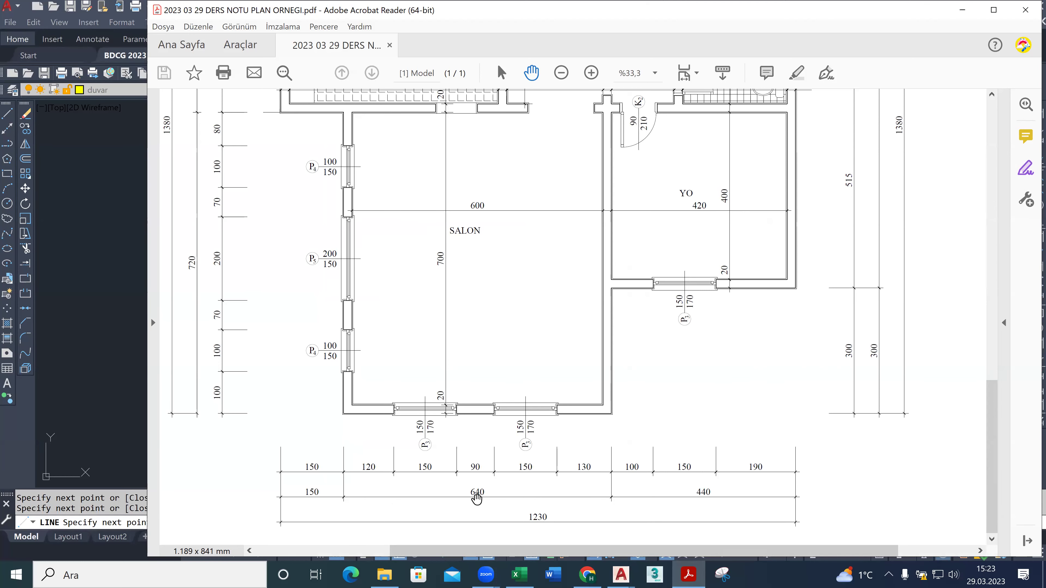
left_click(90, 361)
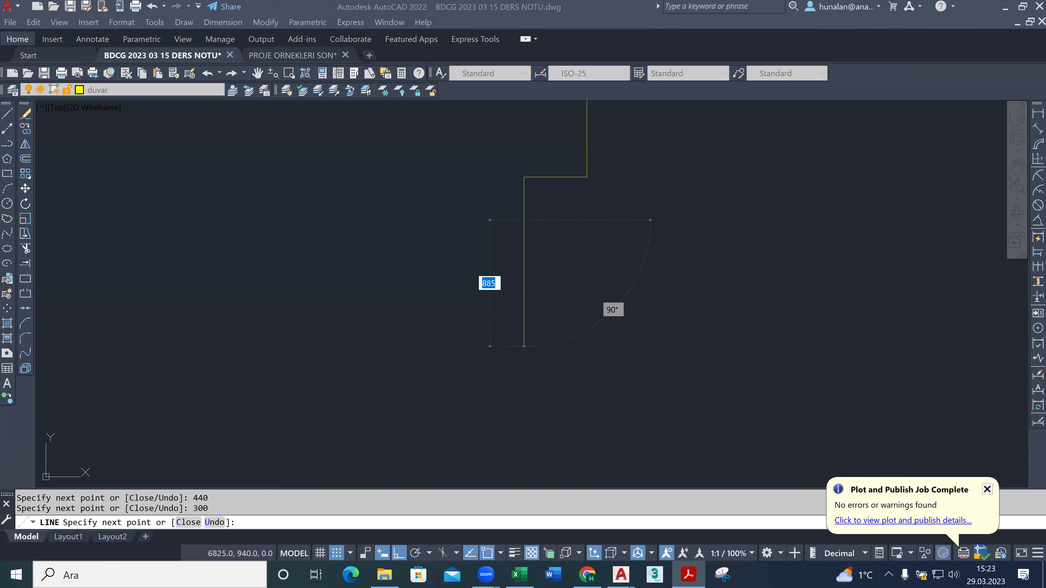
type("640")
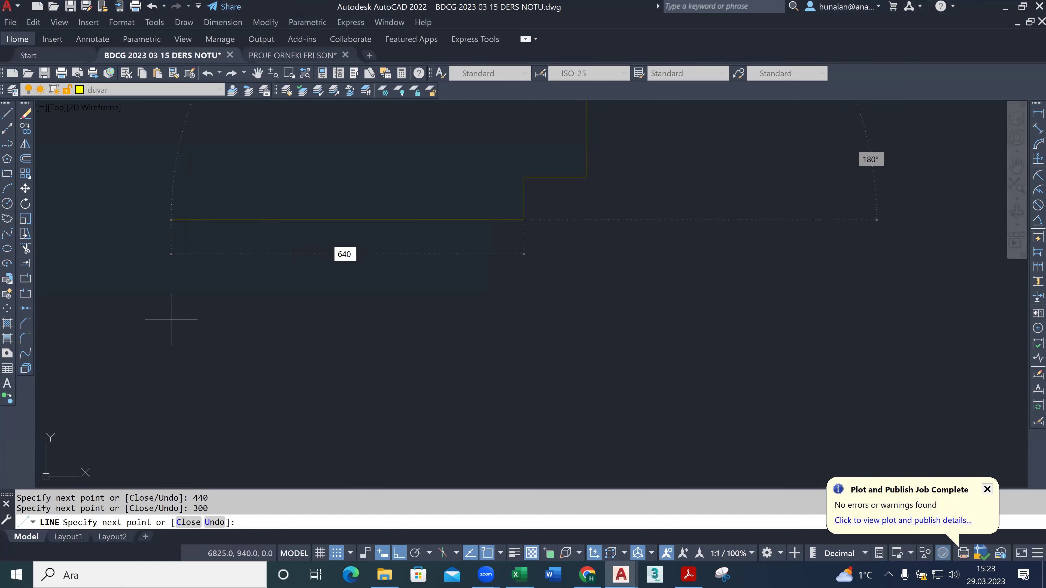
key("Return")
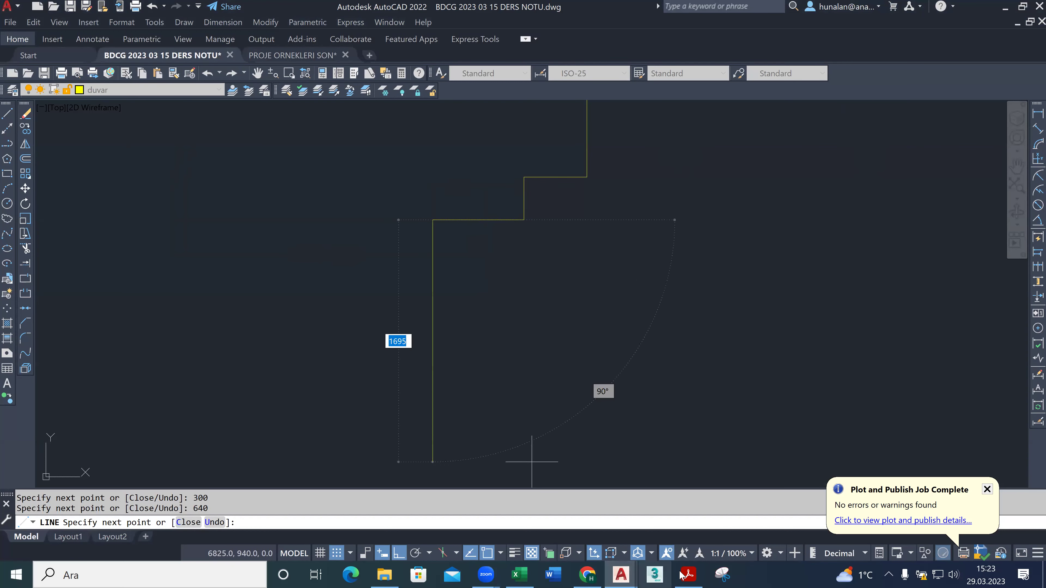
Check the salon's left wall length in the PDF plan and continue the AutoCAD wall line 720 upward.
left_click(688, 574)
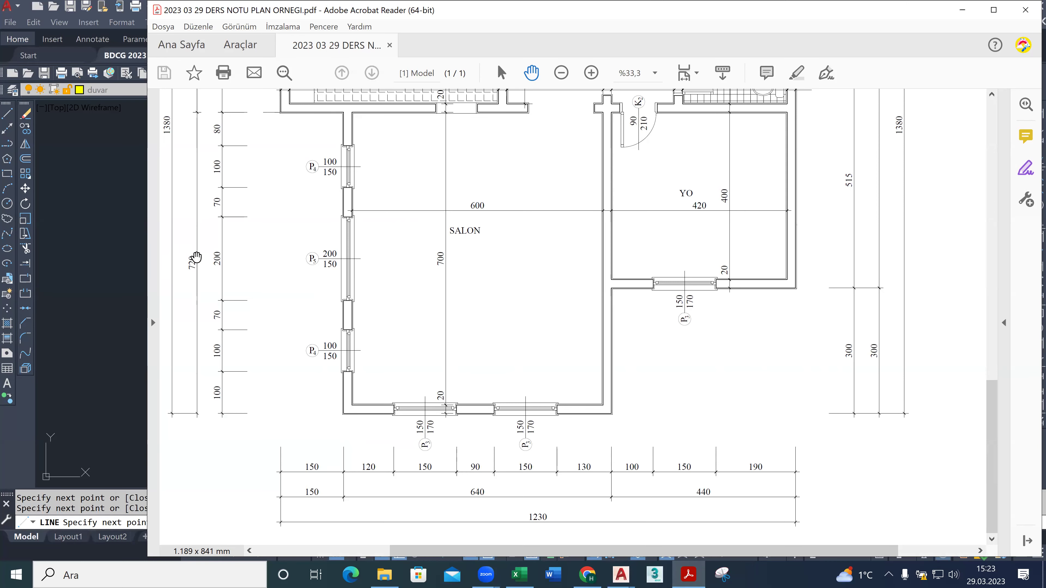
key("alt+Tab")
middle_click_drag(408, 145, 413, 299)
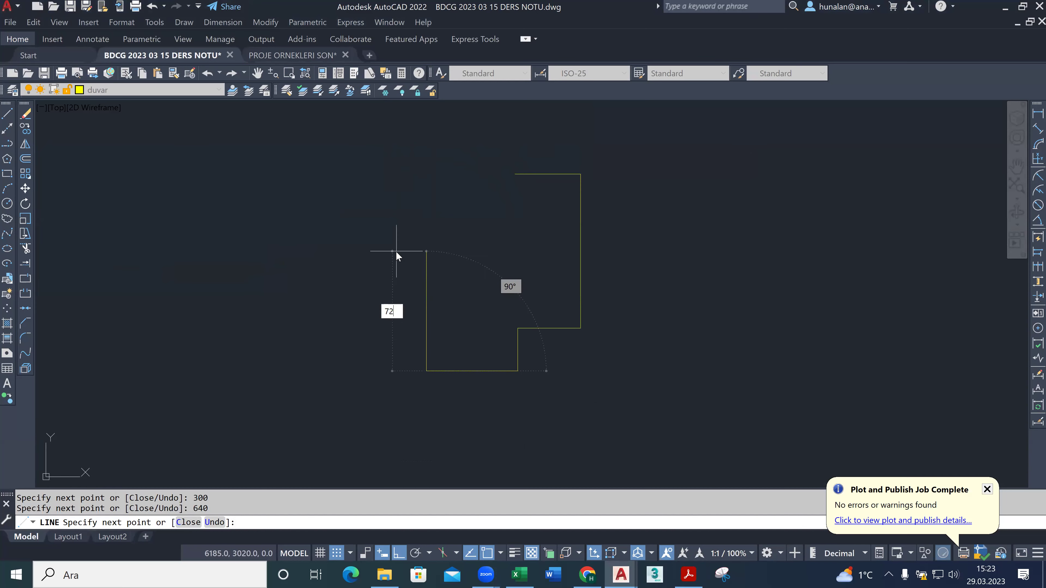
type("720")
key("Return")
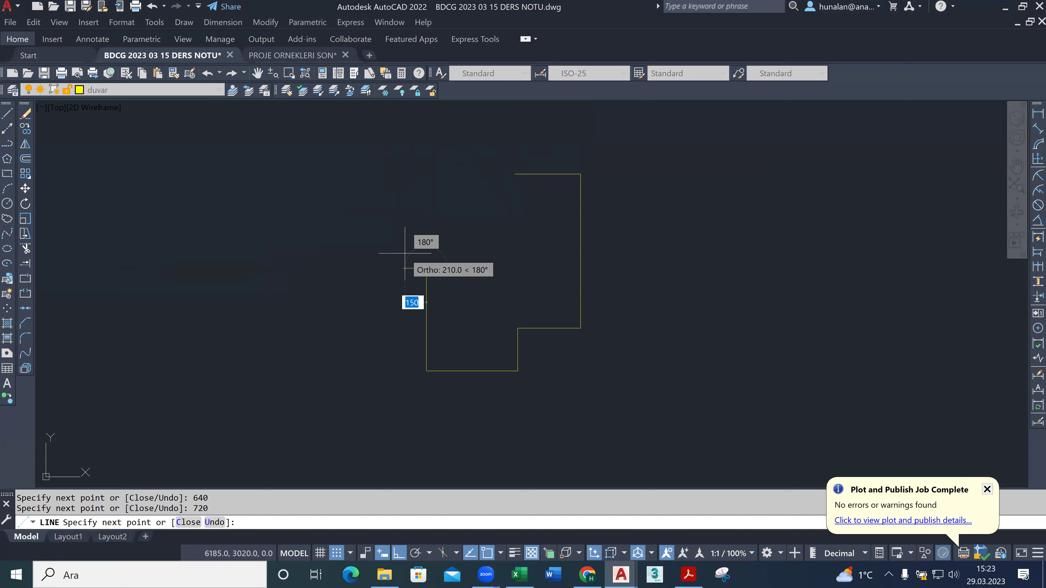
Check the kitchen's projection beyond the salon in the PDF and continue the AutoCAD wall line 150 to the left.
left_click(688, 575)
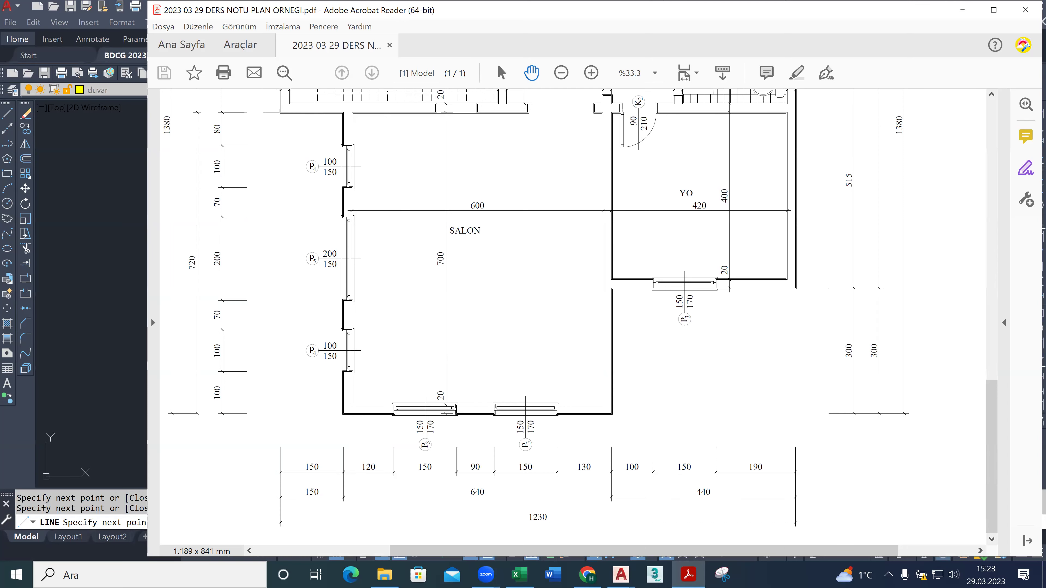
key("alt+Tab")
type("150")
key("Return")
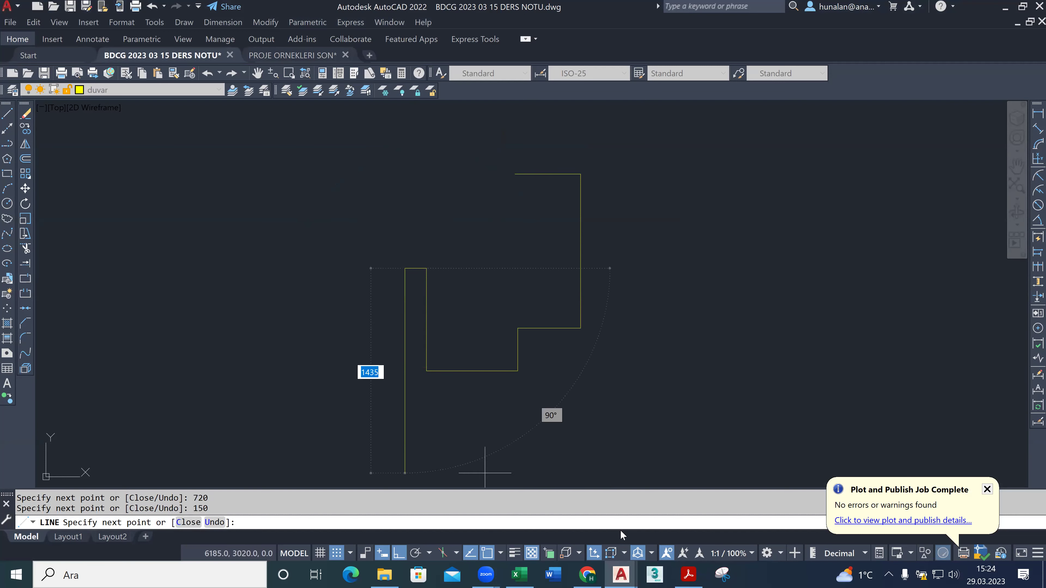
Look up the kitchen's outer left wall length in the PDF plan and continue the AutoCAD wall line 440 upward.
left_click(688, 574)
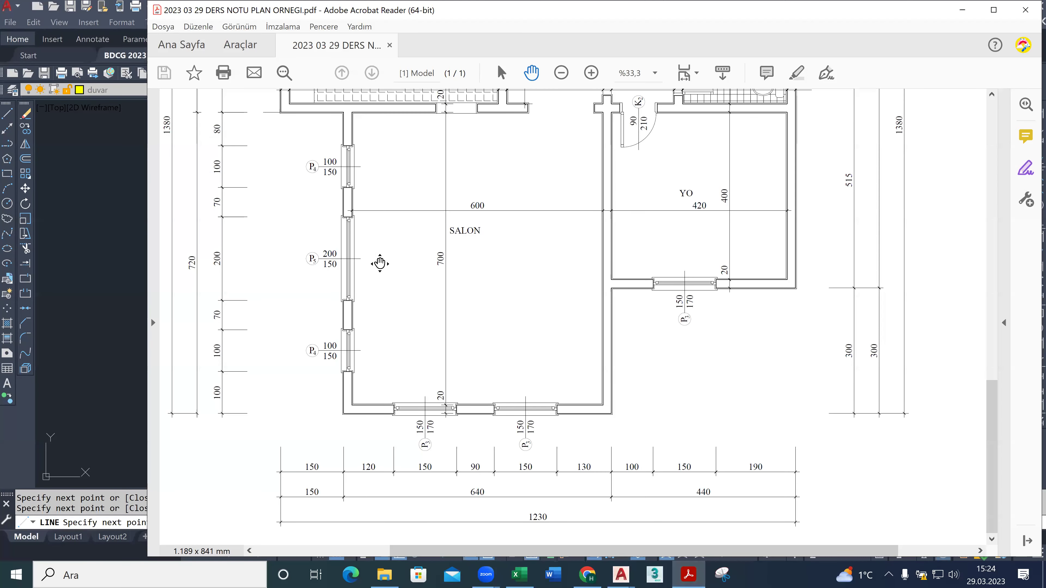
scroll(379, 262, "right", 2)
scroll(518, 387, "up", 5)
scroll(517, 387, "left", 4)
scroll(449, 322, "up", 1)
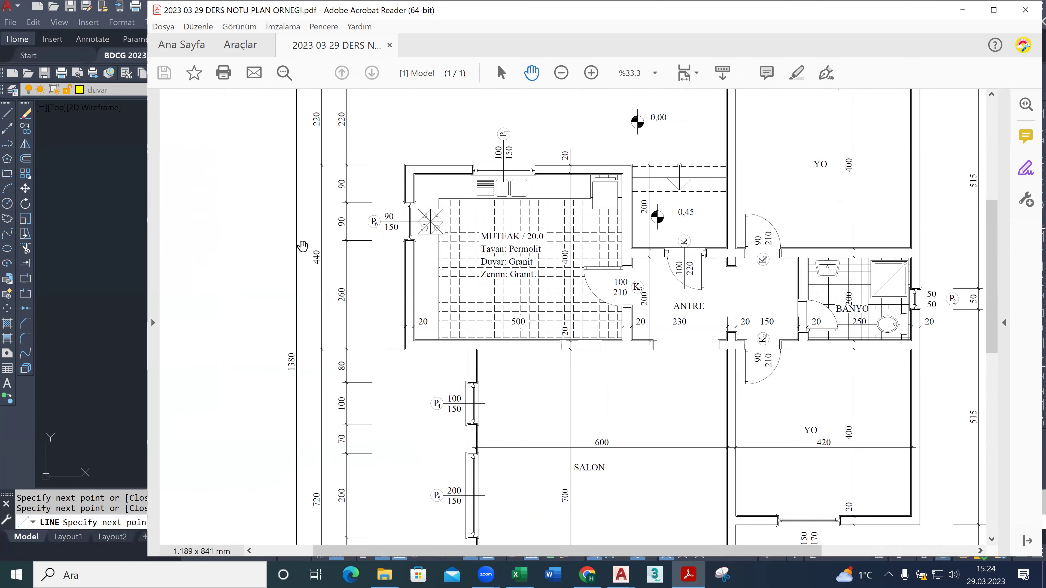
left_click(104, 241)
type("440")
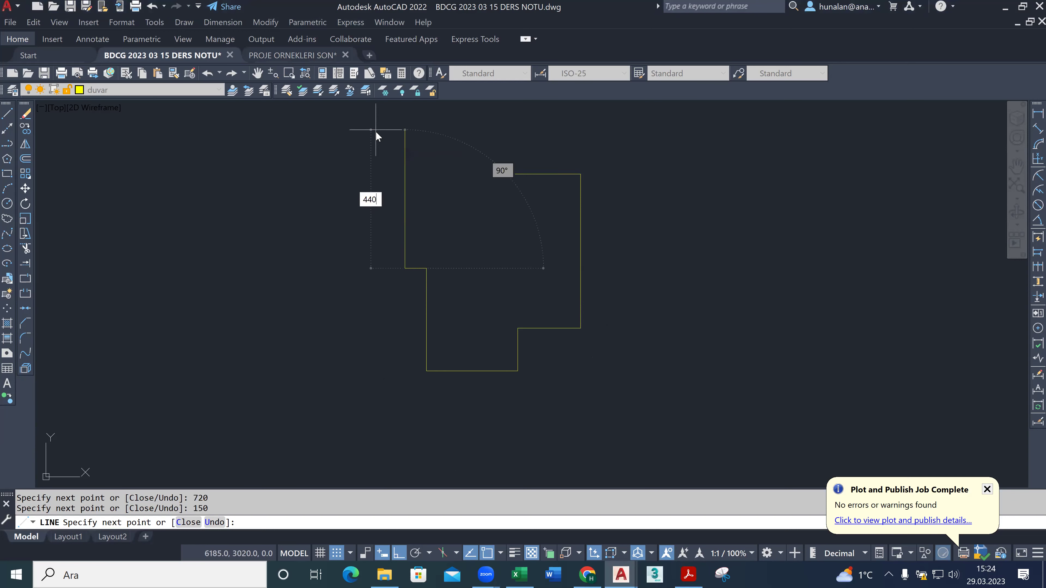
key("Return")
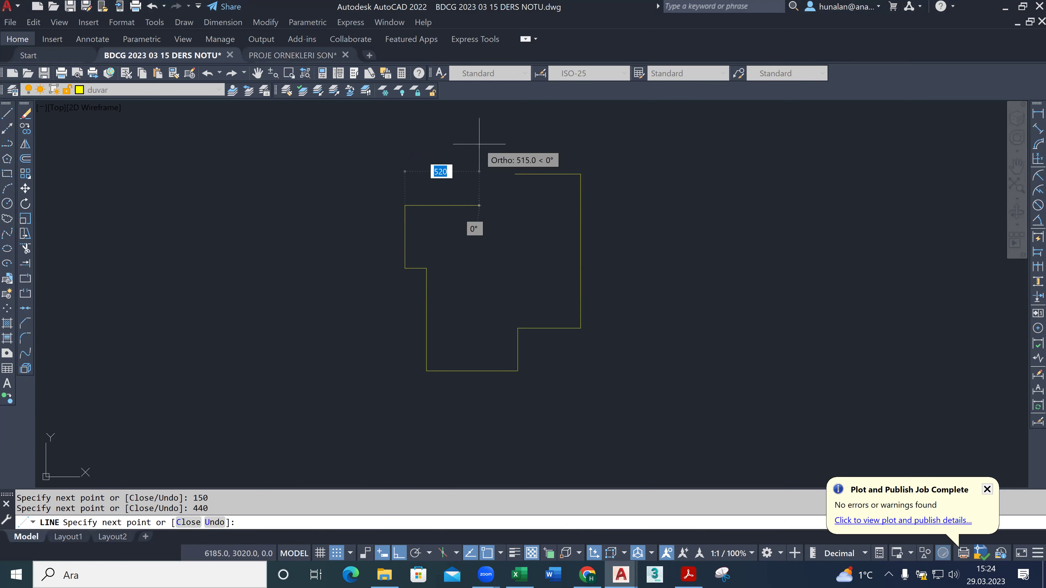
Look up the kitchen's outer width in the PDF plan and continue the AutoCAD wall line 540 to the right.
left_click(697, 575)
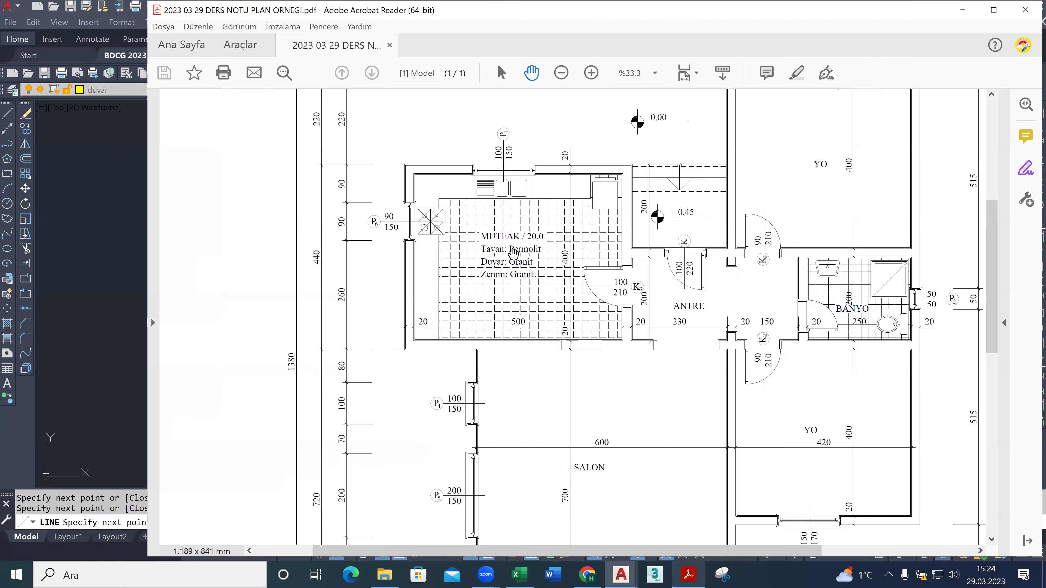
scroll(399, 300, "up", 3)
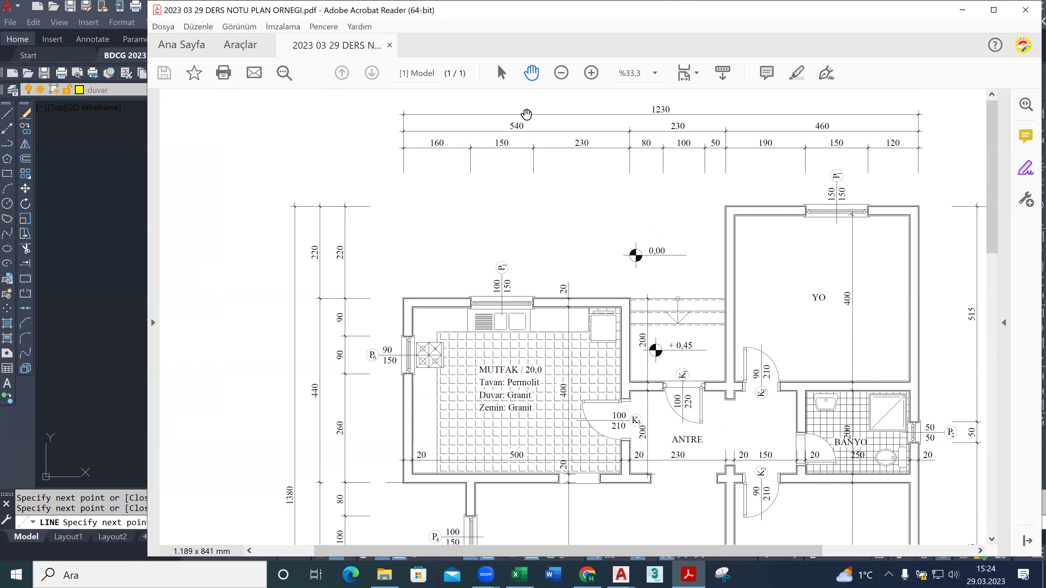
key("alt+Tab")
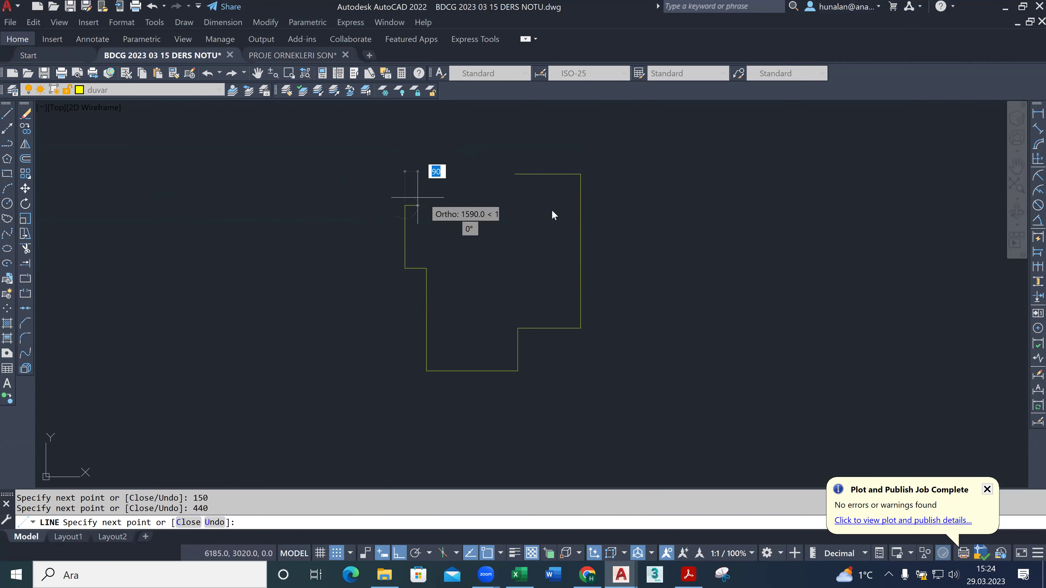
type("540")
key("Return")
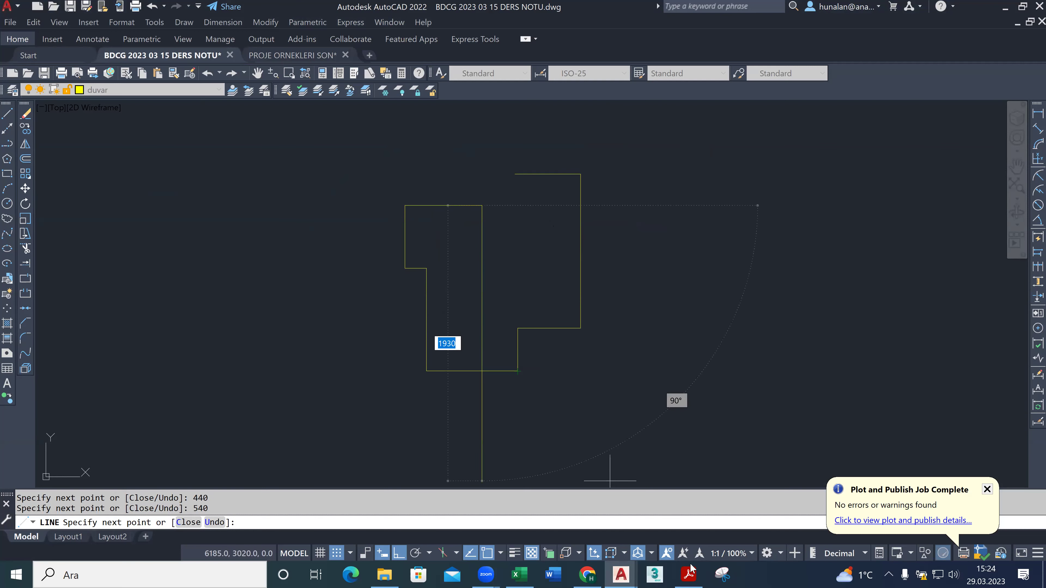
Mark the entrance recess depth beside the kitchen in the PDF and continue the AutoCAD wall line 200 downward.
left_click(688, 574)
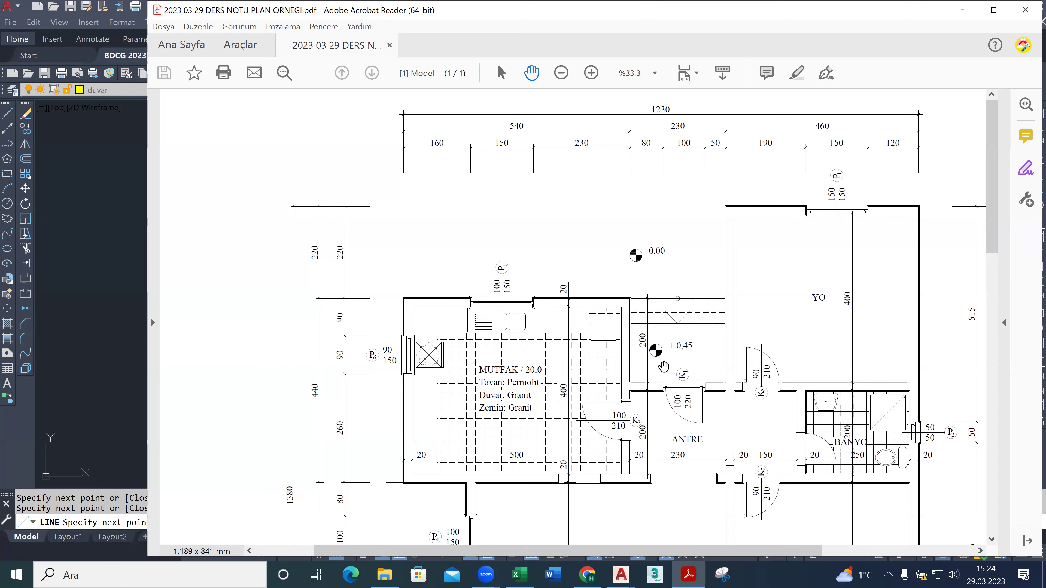
left_click_drag(634, 300, 636, 307)
left_click_drag(635, 365, 633, 381)
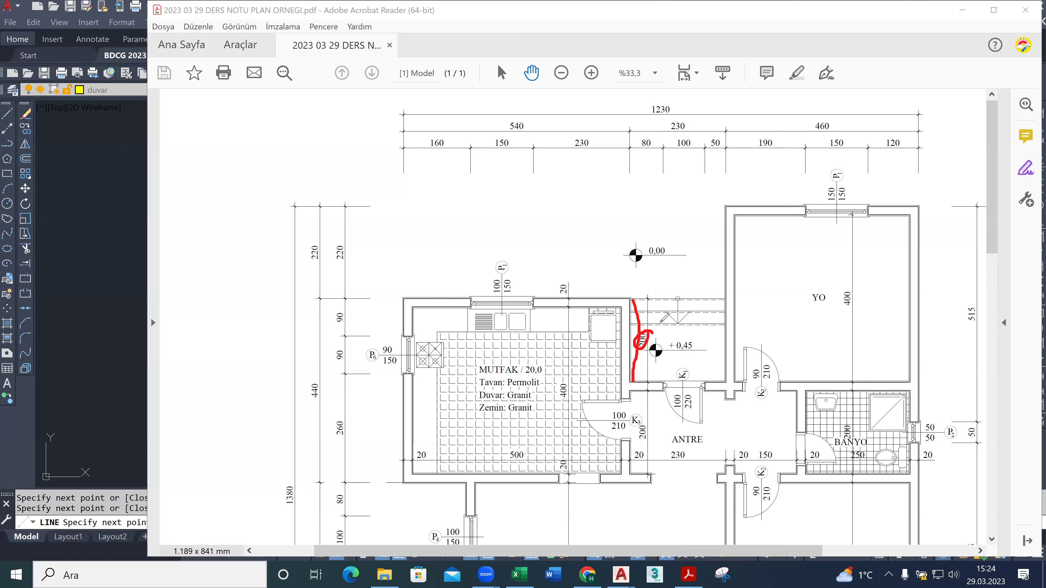
mouse_move(655, 329)
left_mouse_down()
mouse_move(628, 350)
mouse_move(661, 333)
left_mouse_up()
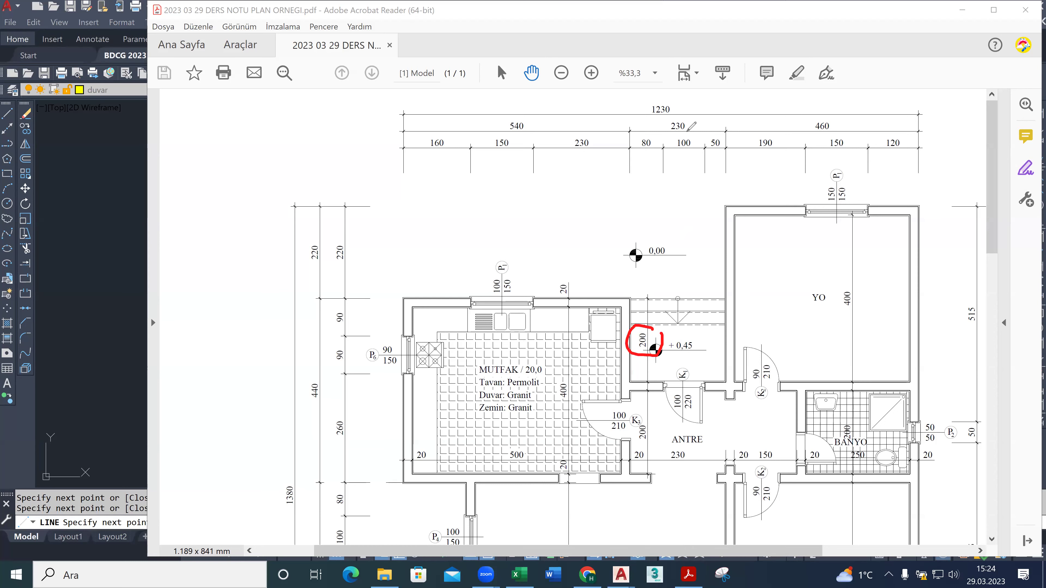
left_click(113, 224)
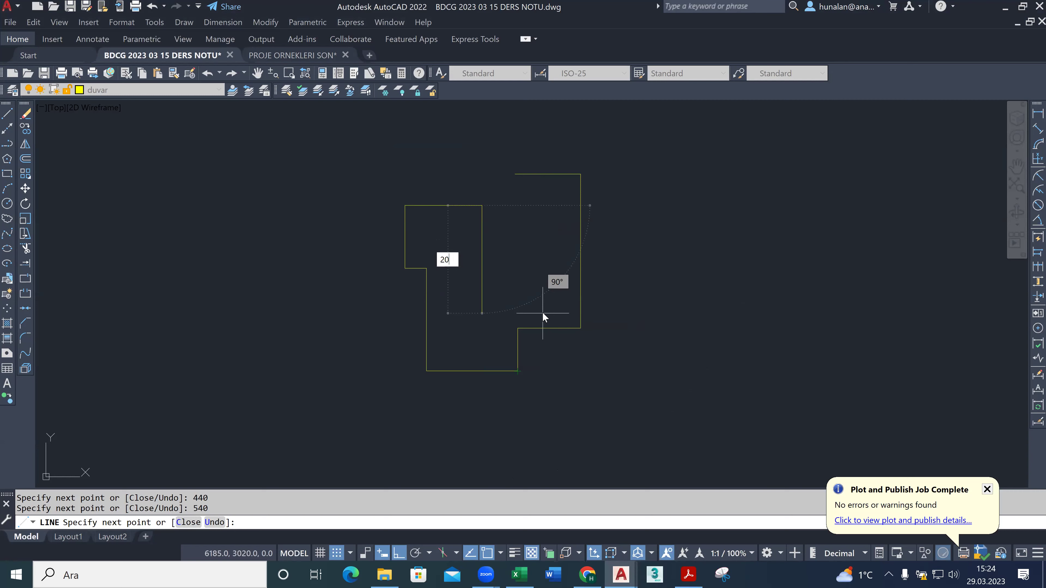
key("Return")
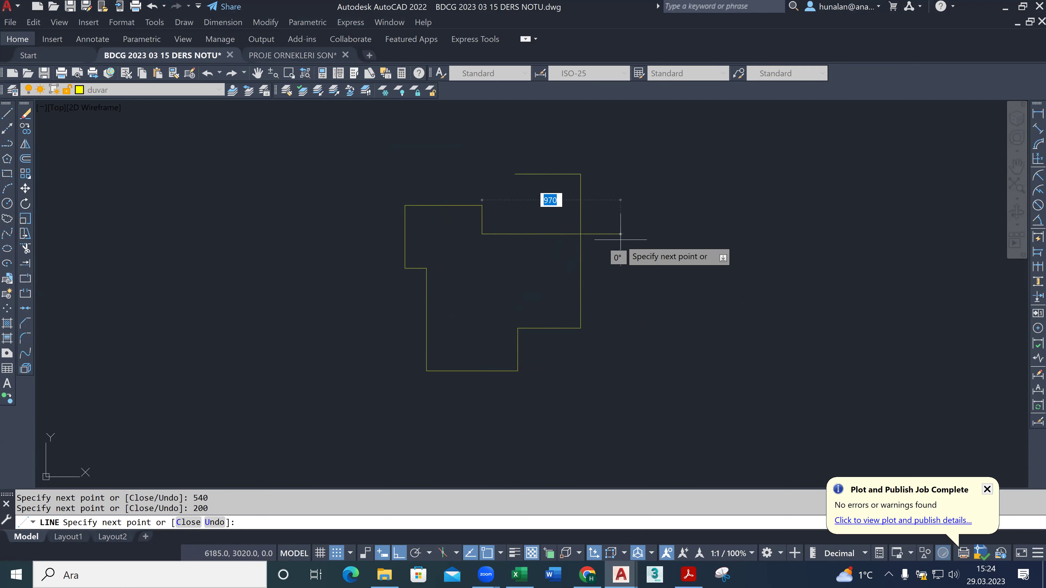
Check the entrance recess width in the PDF plan and continue the AutoCAD wall line 230 to the right.
left_click(688, 575)
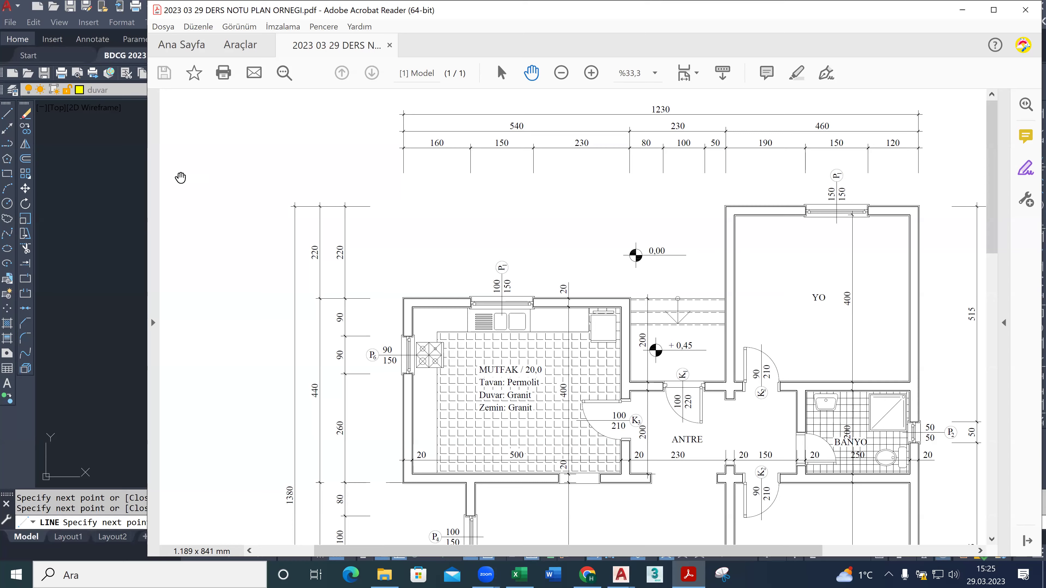
left_click(113, 191)
type("230")
key("Return")
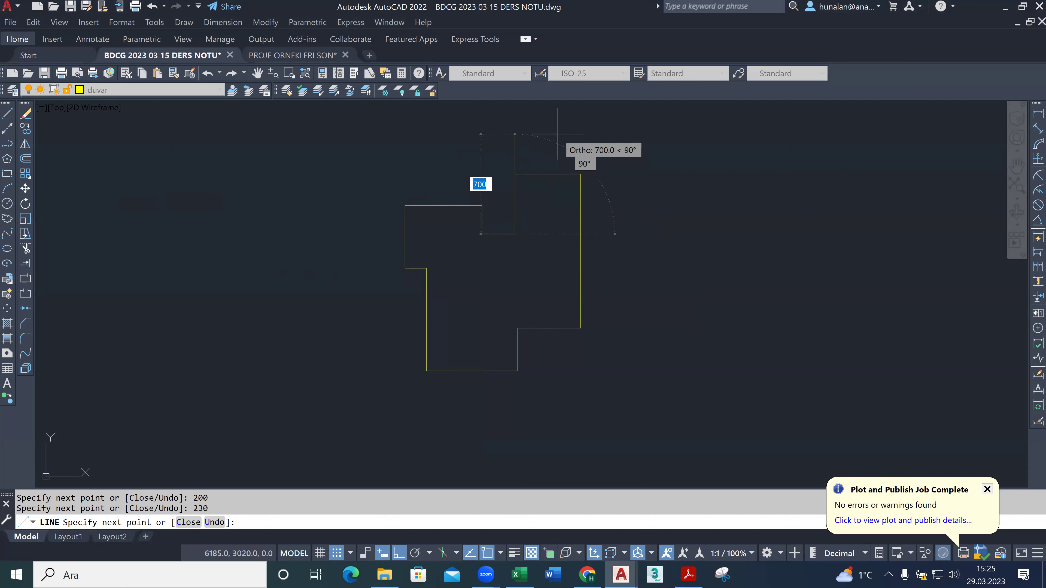
Close the outer wall outline with a separate line from the entrance recess's right end up to the upper YO room's top-left corner.
type("C")
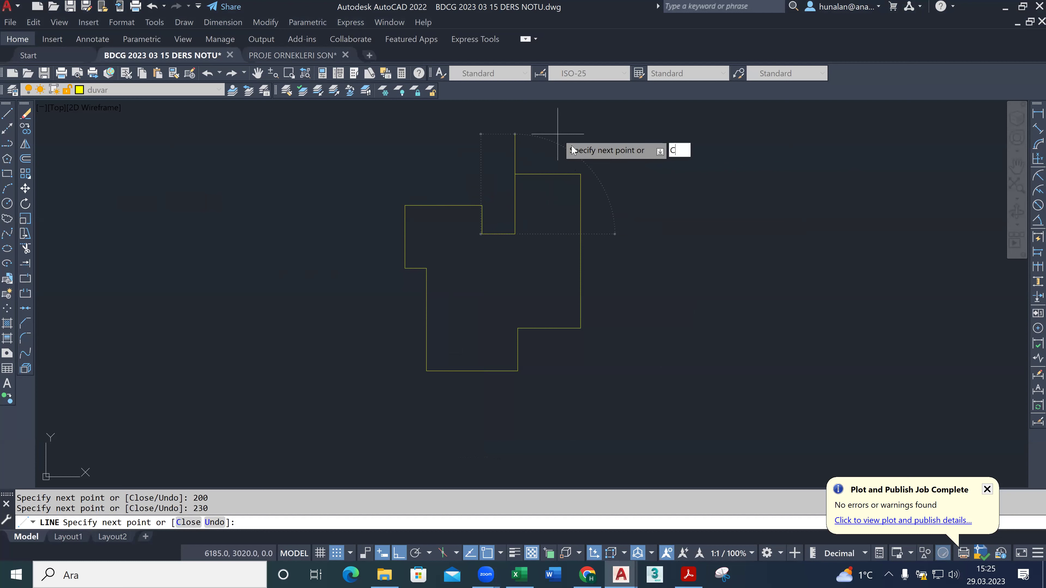
key("BackSpace")
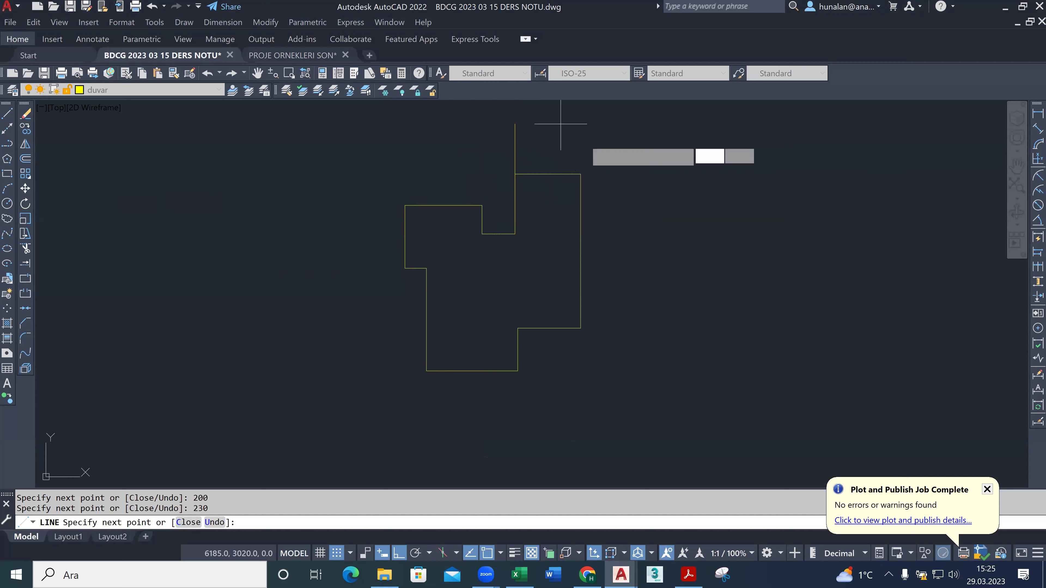
key("Return")
key("Return")
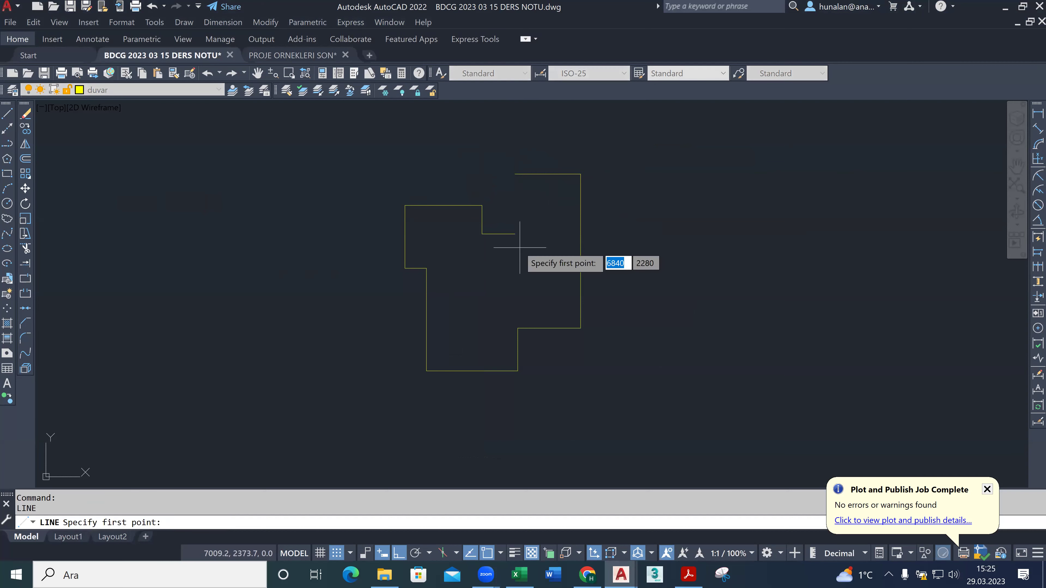
left_click(514, 234)
left_click(515, 175)
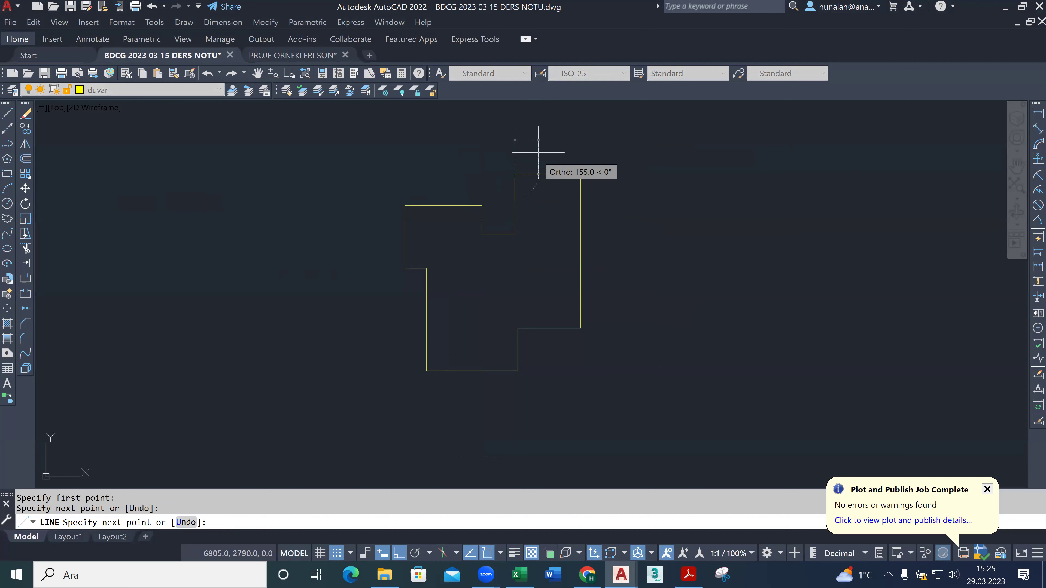
key("Return")
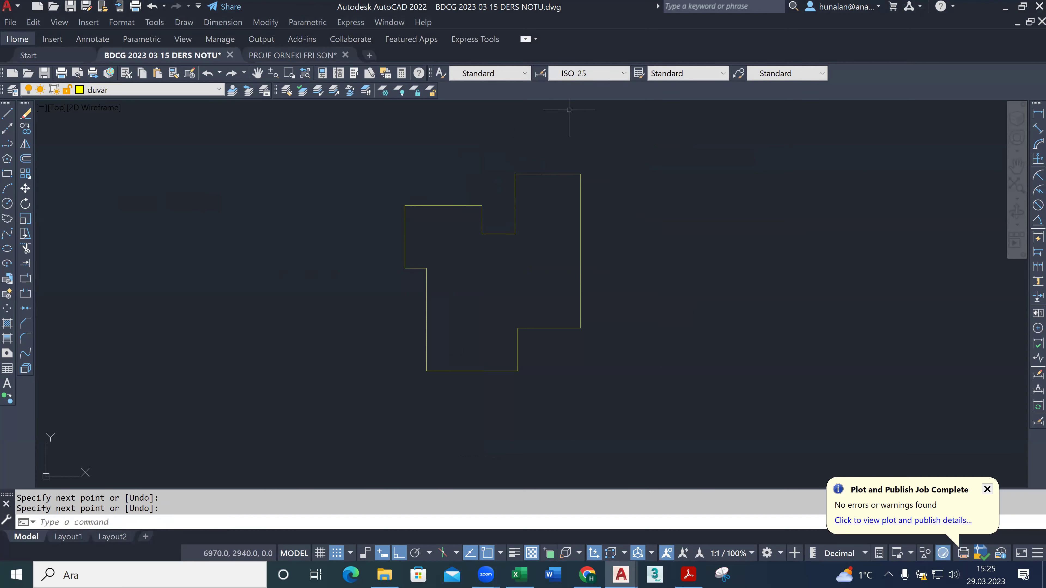
Offset the upper YO room's top wall, the long right wall and the lower YO room's bottom wall 20 inward.
left_click(25, 159)
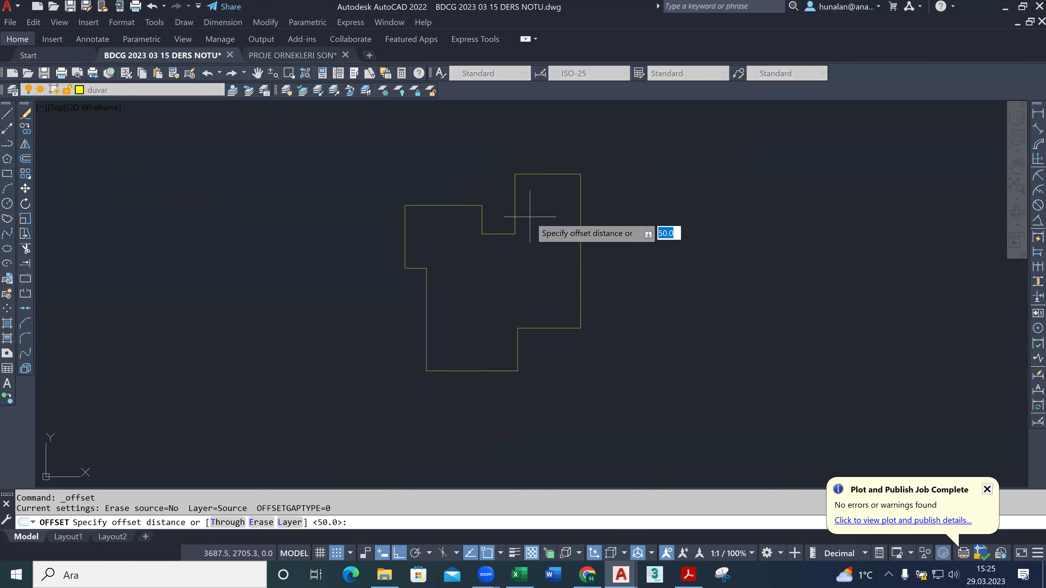
type("20")
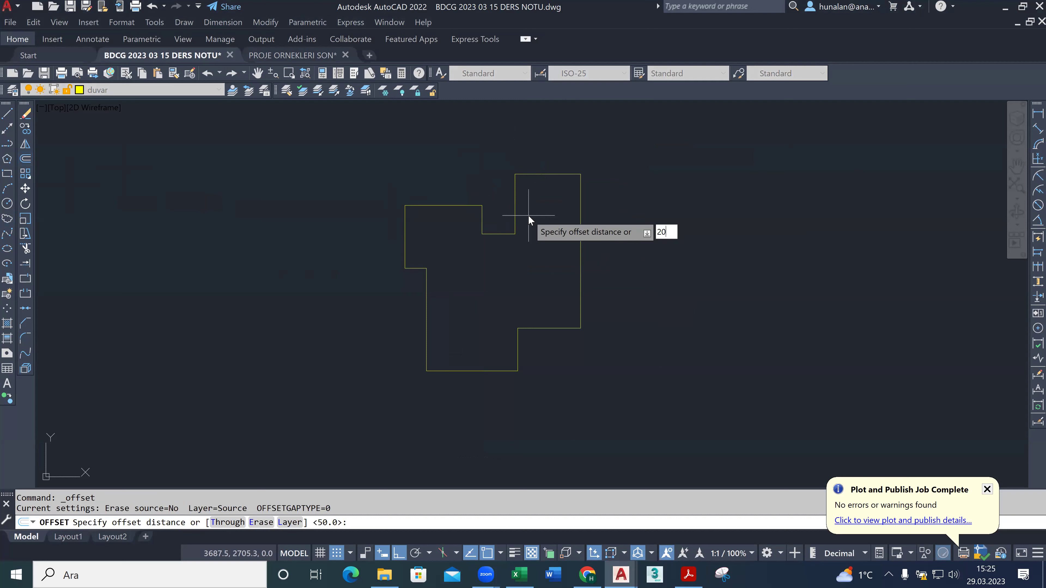
key("Return")
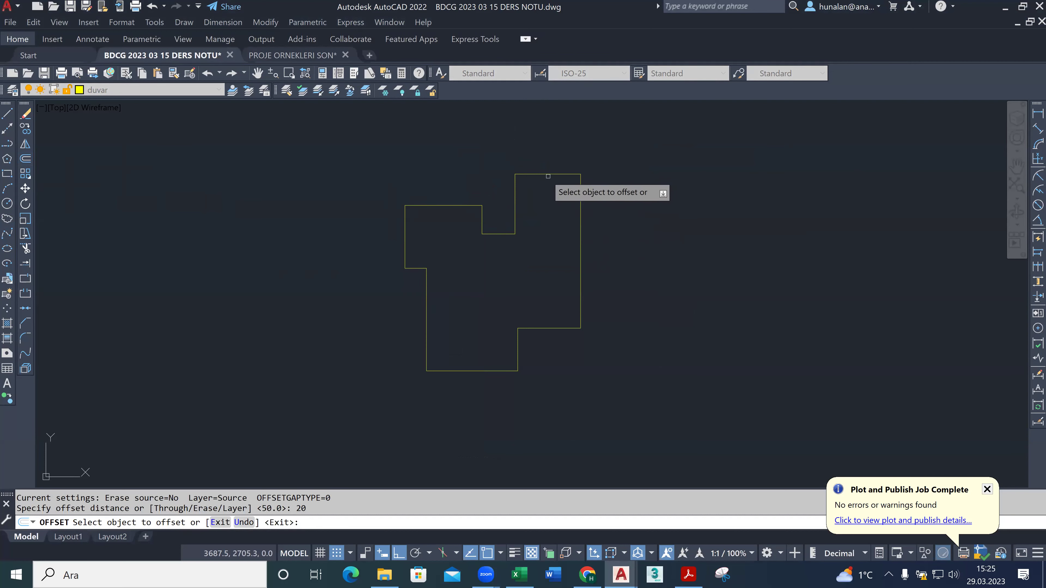
left_click(545, 173)
left_click(561, 232)
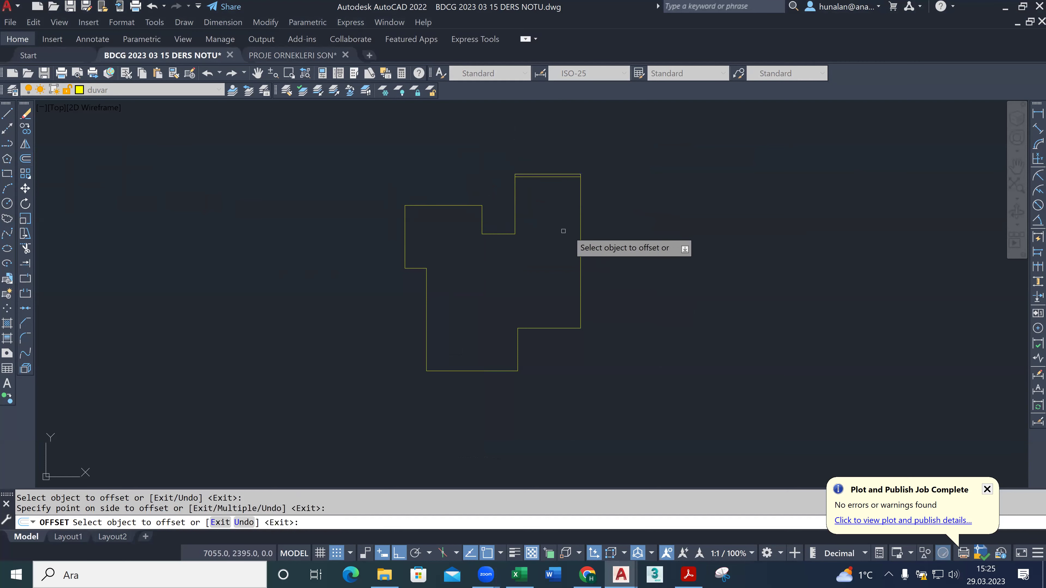
left_click(580, 241)
left_click(549, 228)
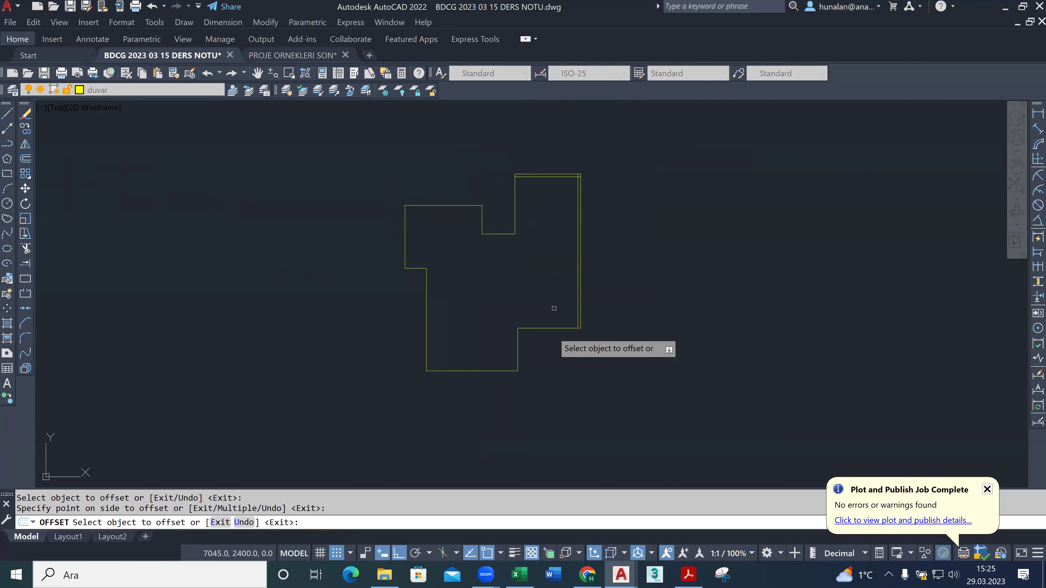
left_click(547, 328)
left_click(542, 315)
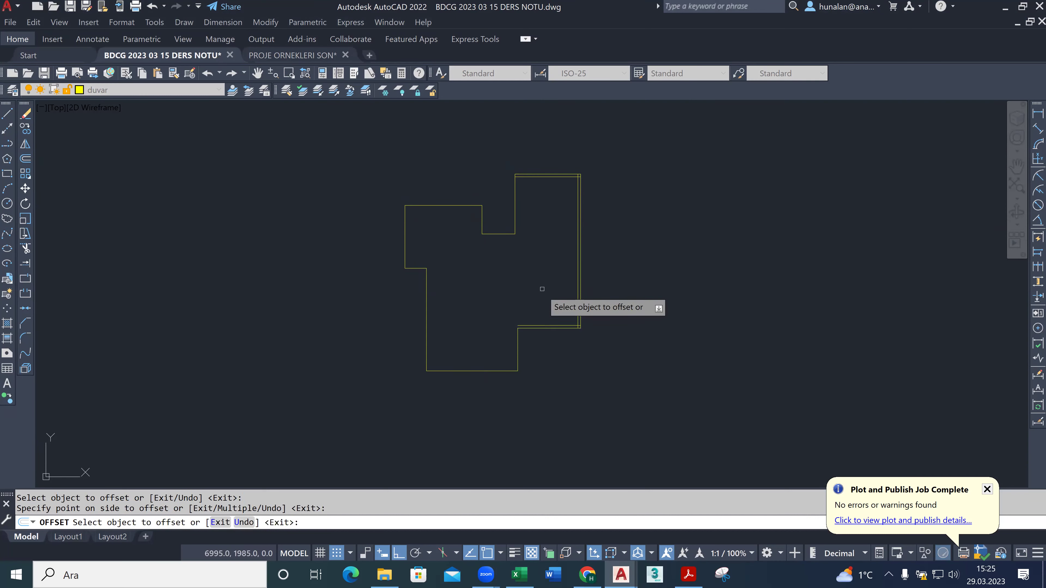
Offset the salon's right, left and bottom outer wall lines 20 inward.
left_click(516, 344)
left_click(492, 346)
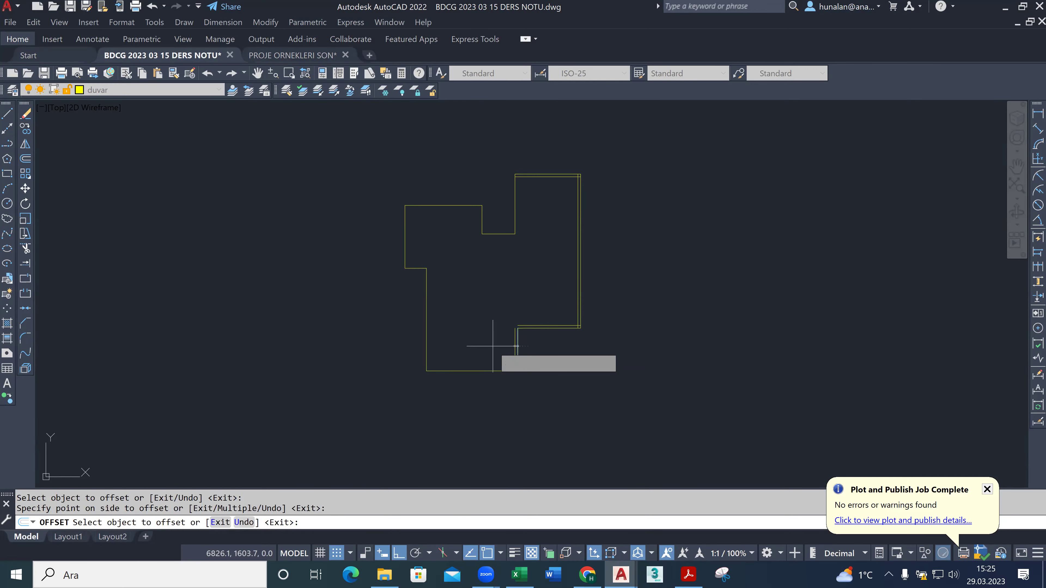
left_click(426, 344)
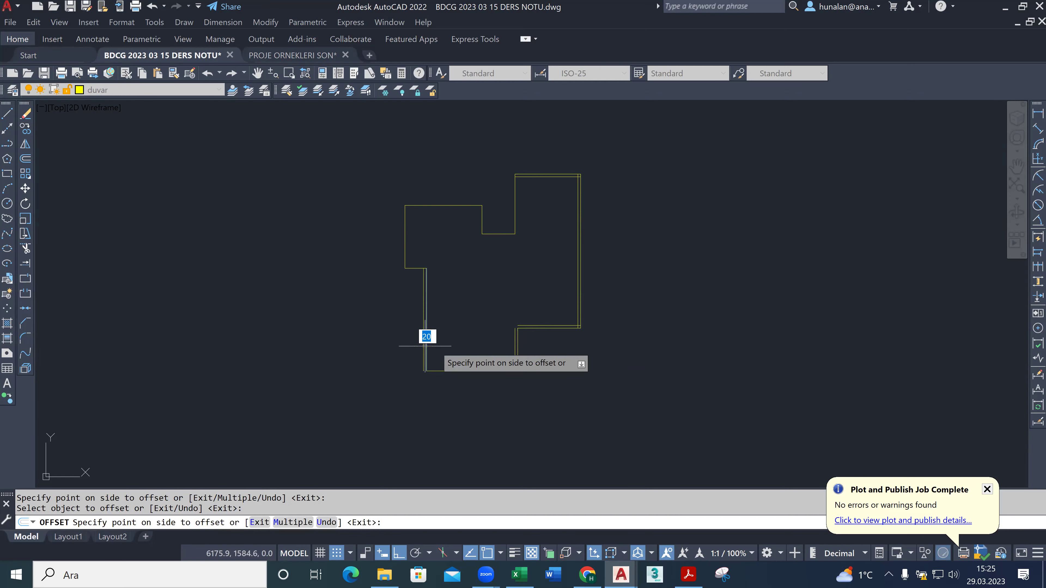
left_click(468, 360)
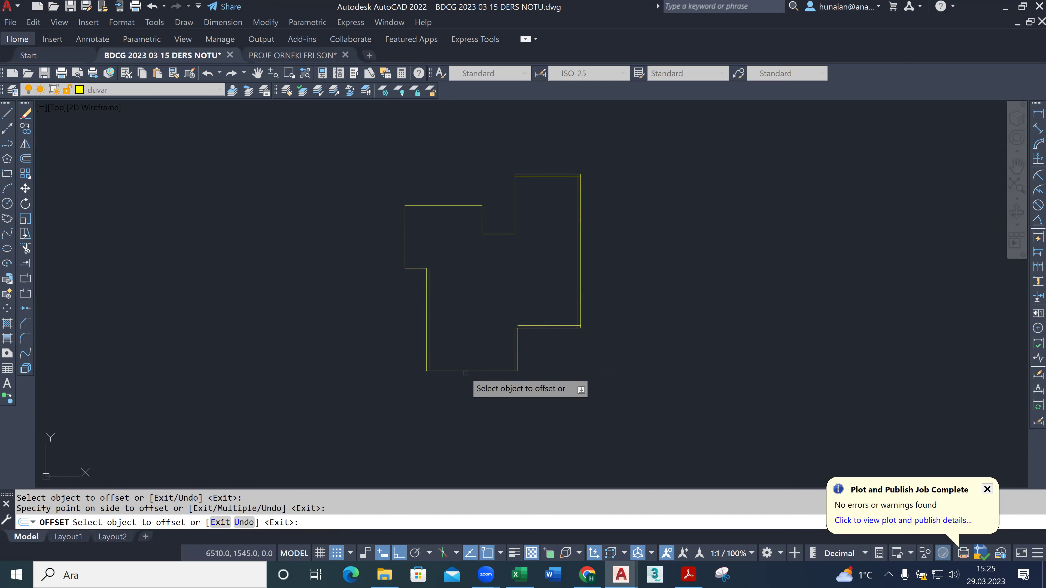
left_click(462, 370)
left_click(461, 334)
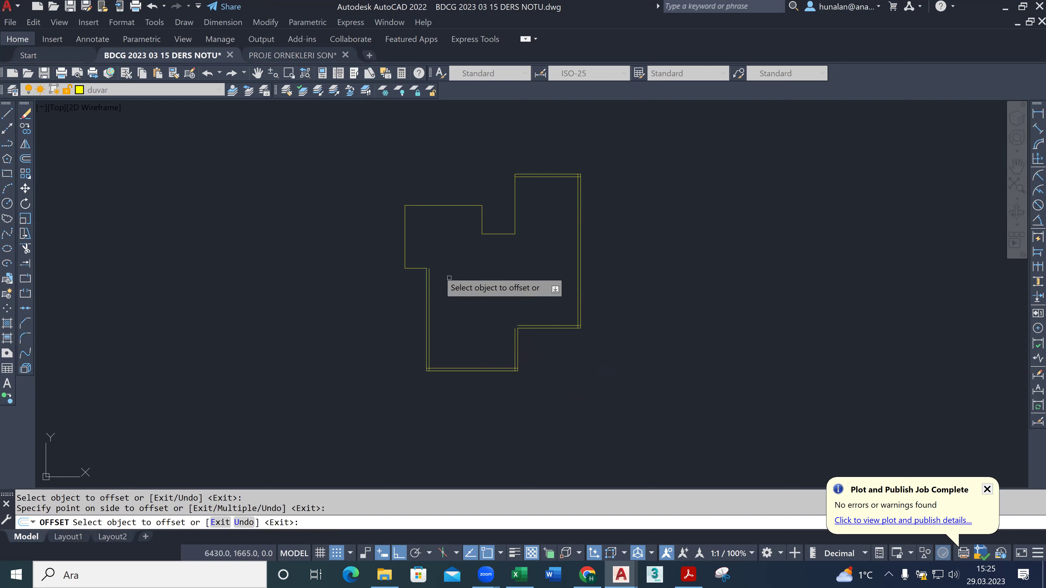
Offset the kitchen's short bottom wall, the entrance recess wall and the upper YO room's left wall 20 inward.
left_click(426, 274)
left_click(431, 231)
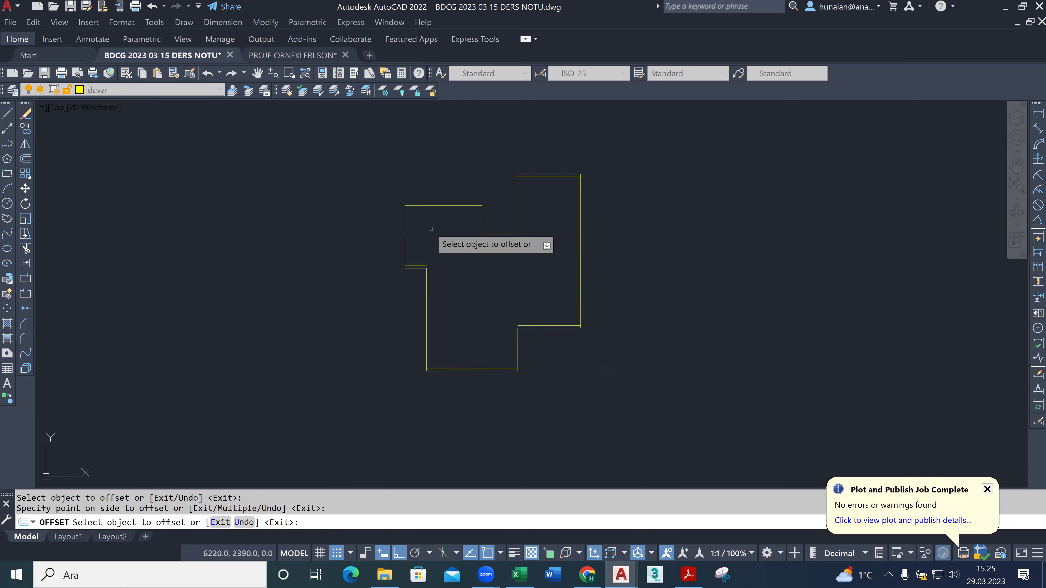
left_click(498, 234)
left_click(494, 289)
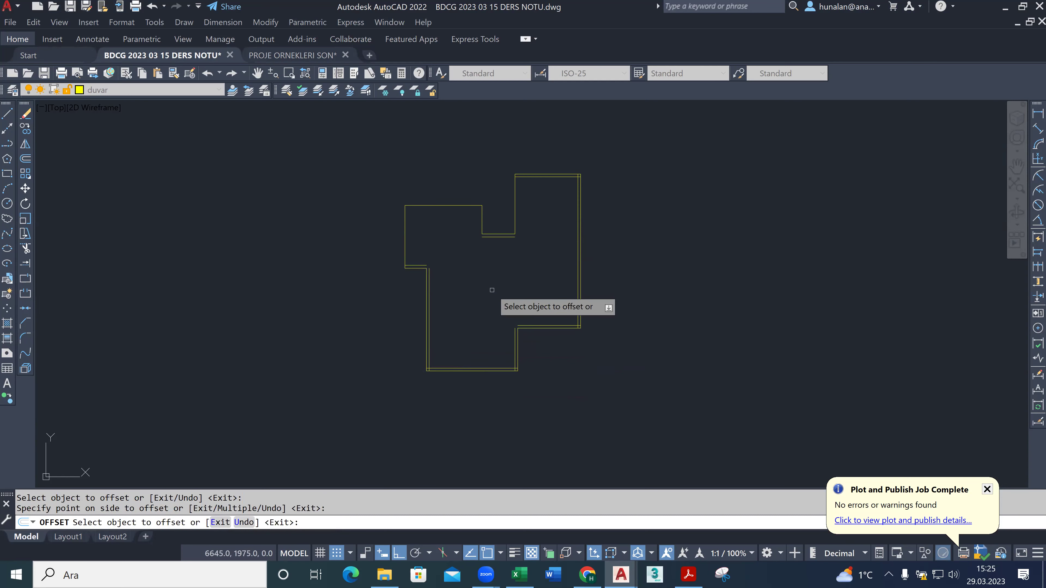
left_click(517, 213)
left_click(561, 206)
key("Return")
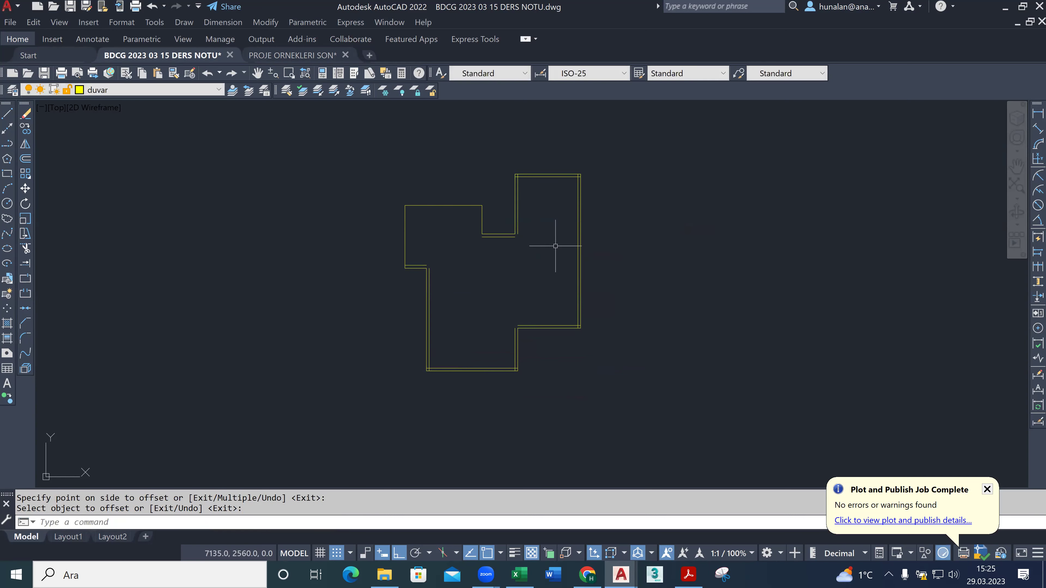